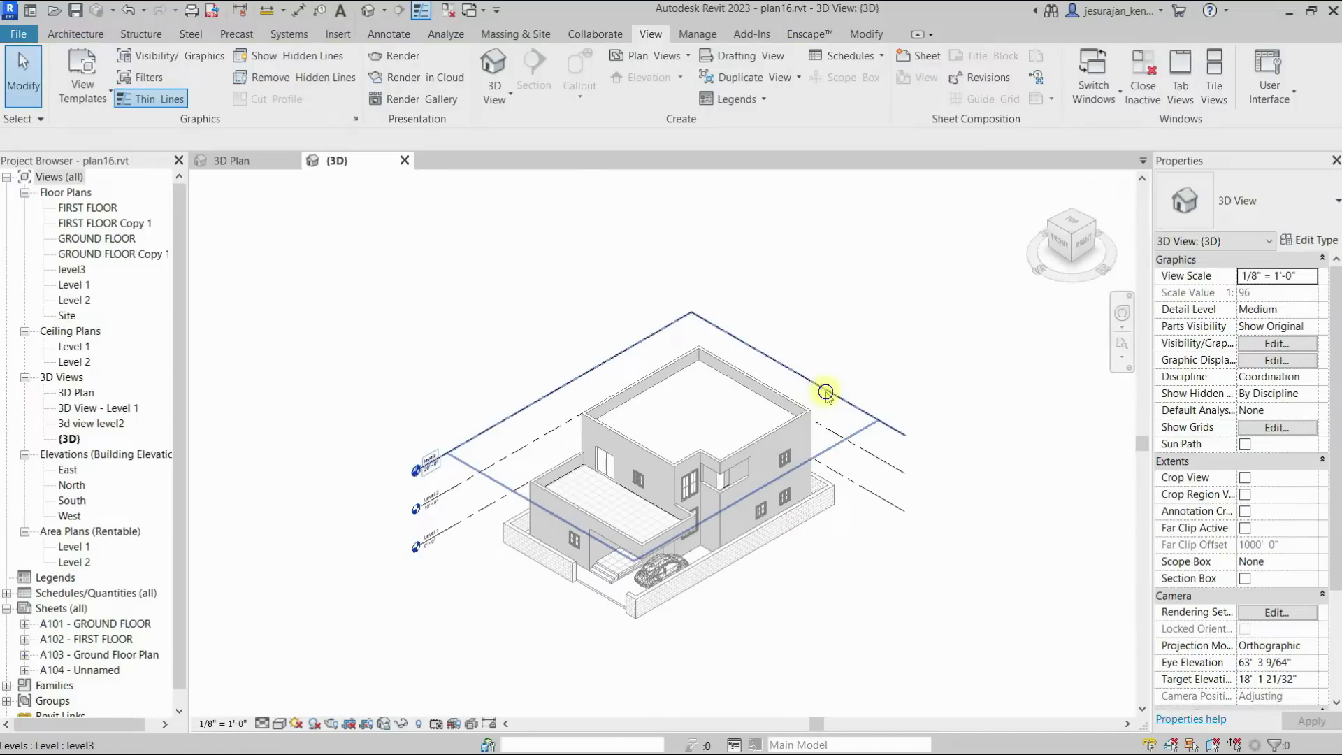
# - Hide the Levels category in the 3D view and switch the view's visual style to Shaded
pyautogui.rightClick(826, 395)
pyautogui.moveTo(899, 432)
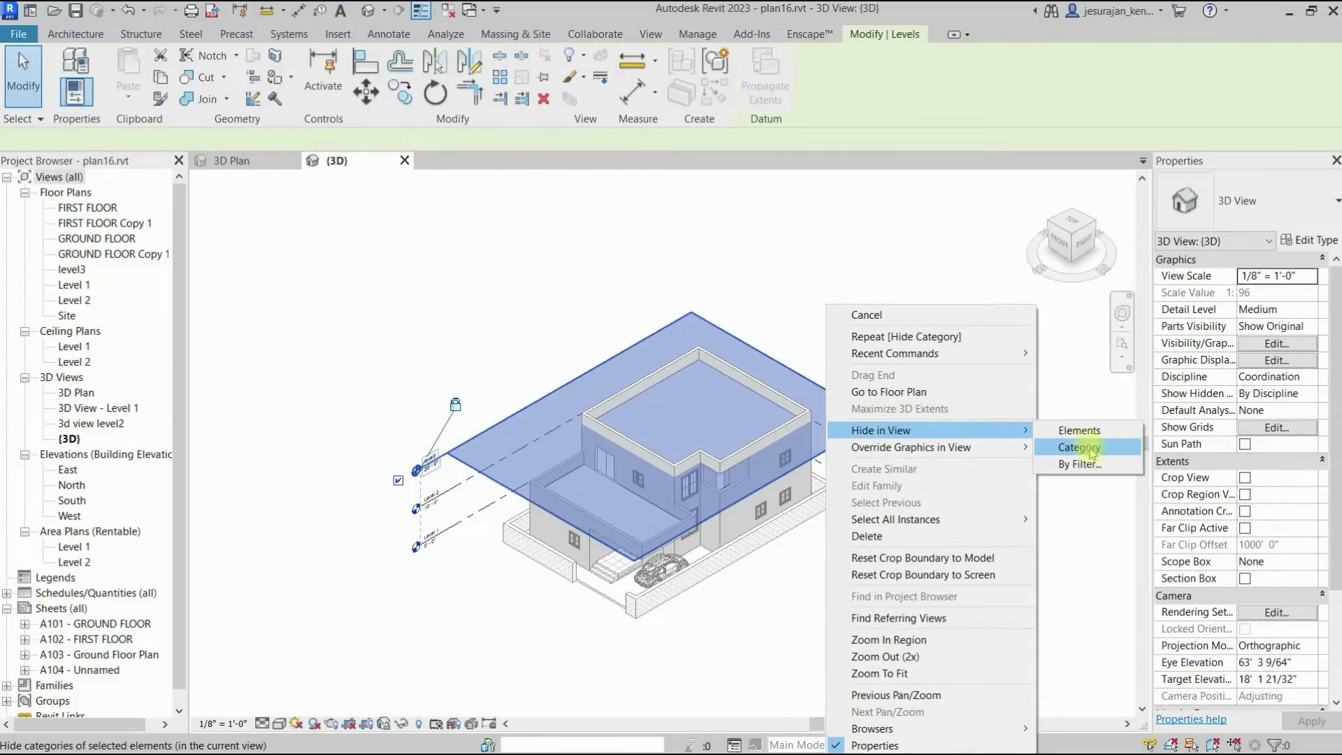
pyautogui.click(1084, 445)
pyautogui.click(280, 723)
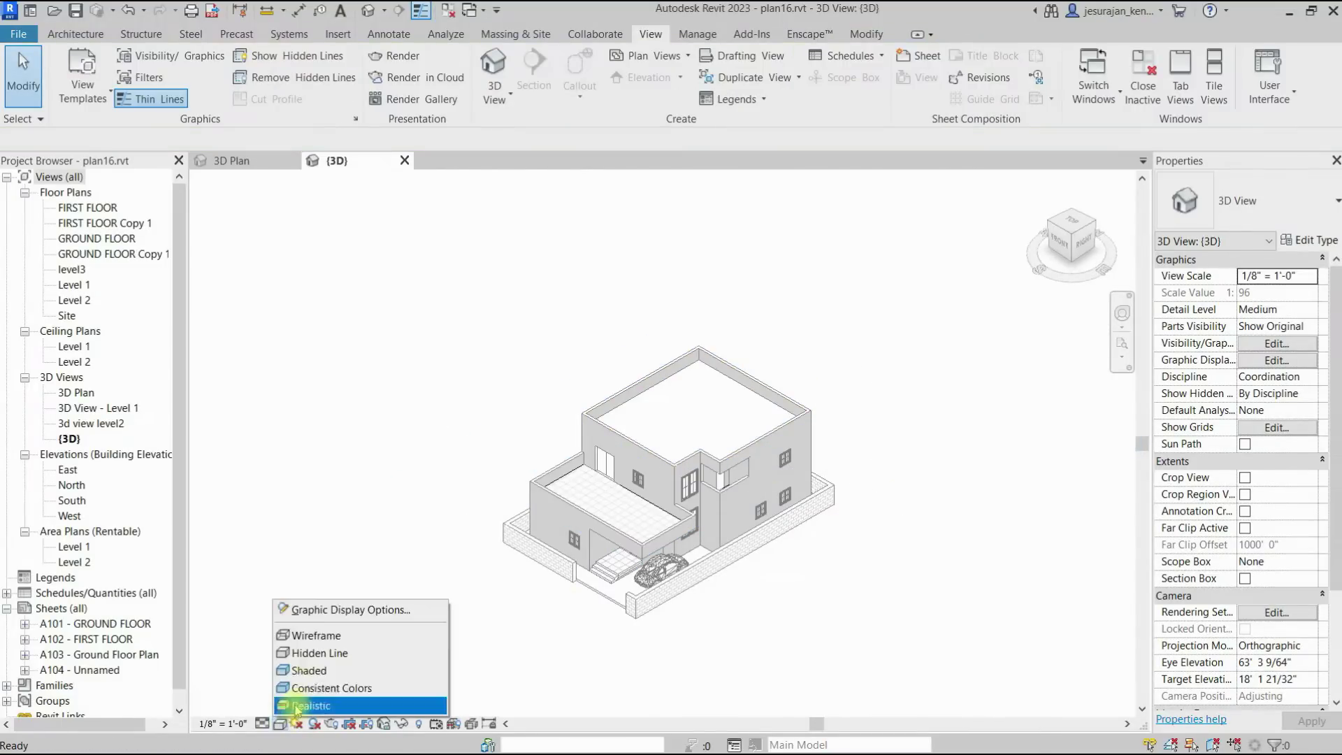
pyautogui.click(301, 669)
# - Set the 3D view's phase filter to None
pyautogui.scroll(-3, 1233, 658)
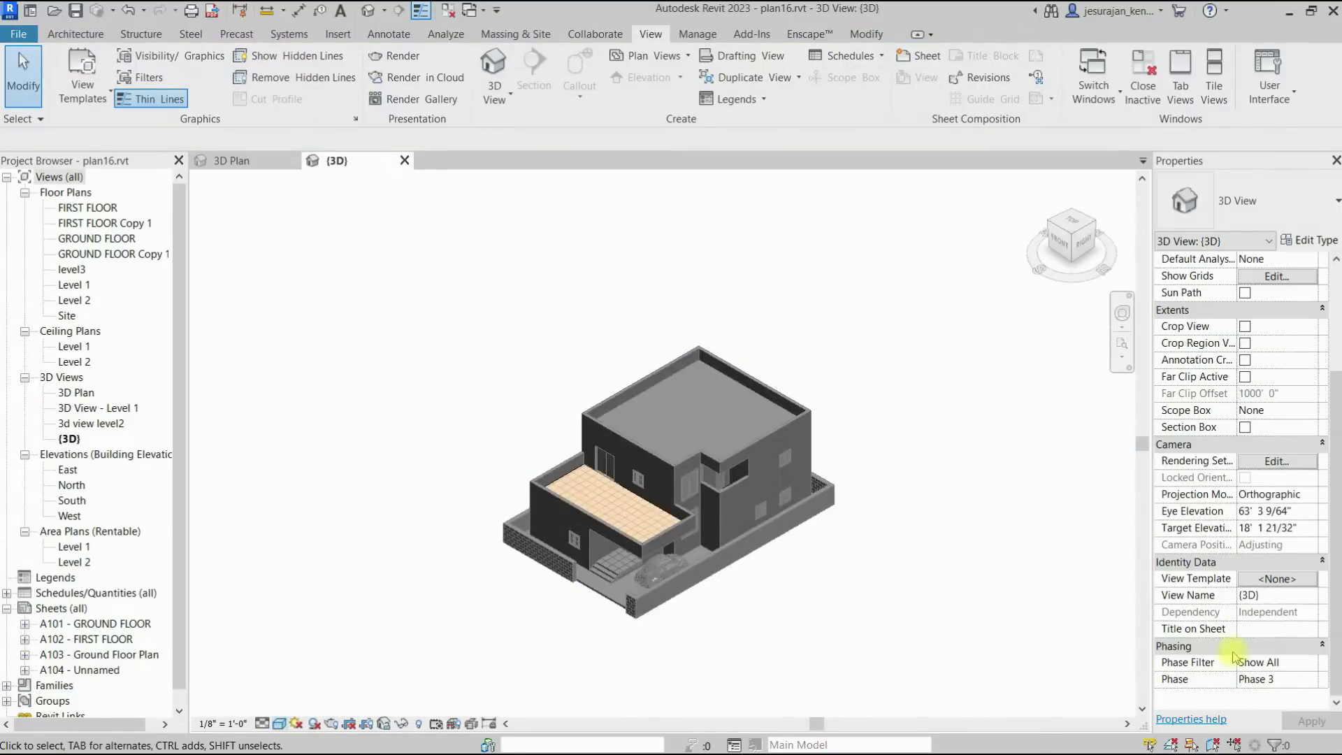
pyautogui.click(1313, 667)
pyautogui.click(1310, 661)
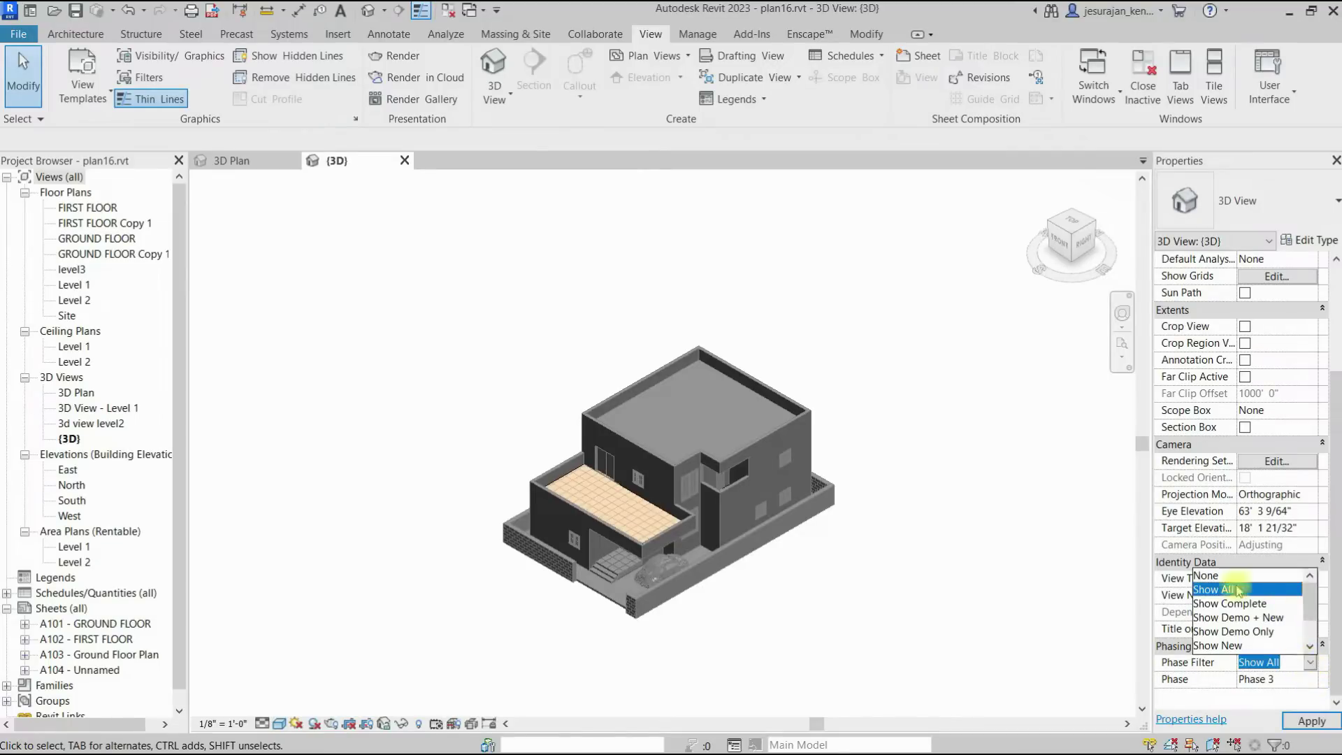
pyautogui.click(1205, 575)
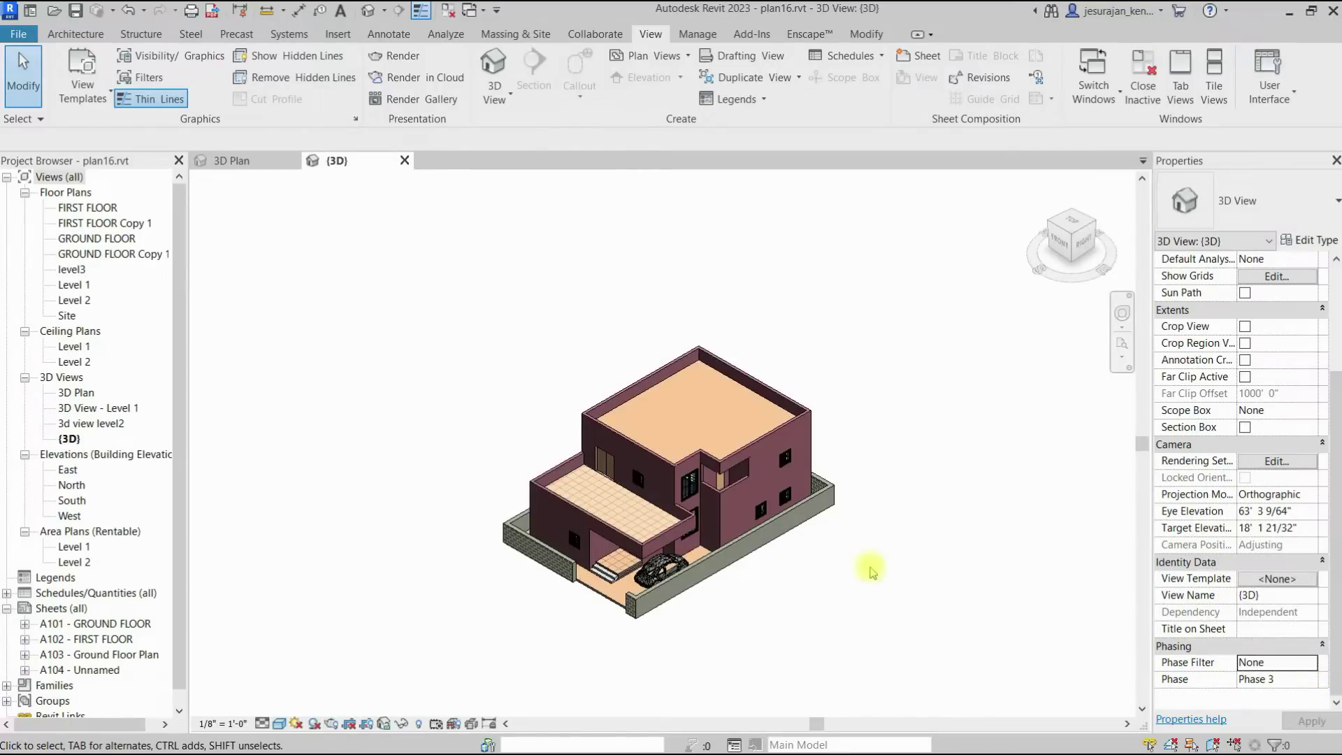
# - Orient the 3D view to the floor plan view Area Plan (Rentable): Level 1
pyautogui.scroll(2, 870, 568)
pyautogui.moveTo(558, 568)
pyautogui.keyDown('shift'); pyautogui.mouseDown(button='middle')
pyautogui.moveTo(580, 419)
pyautogui.moveTo(557, 563)
pyautogui.mouseUp(button='middle'); pyautogui.keyUp('shift')
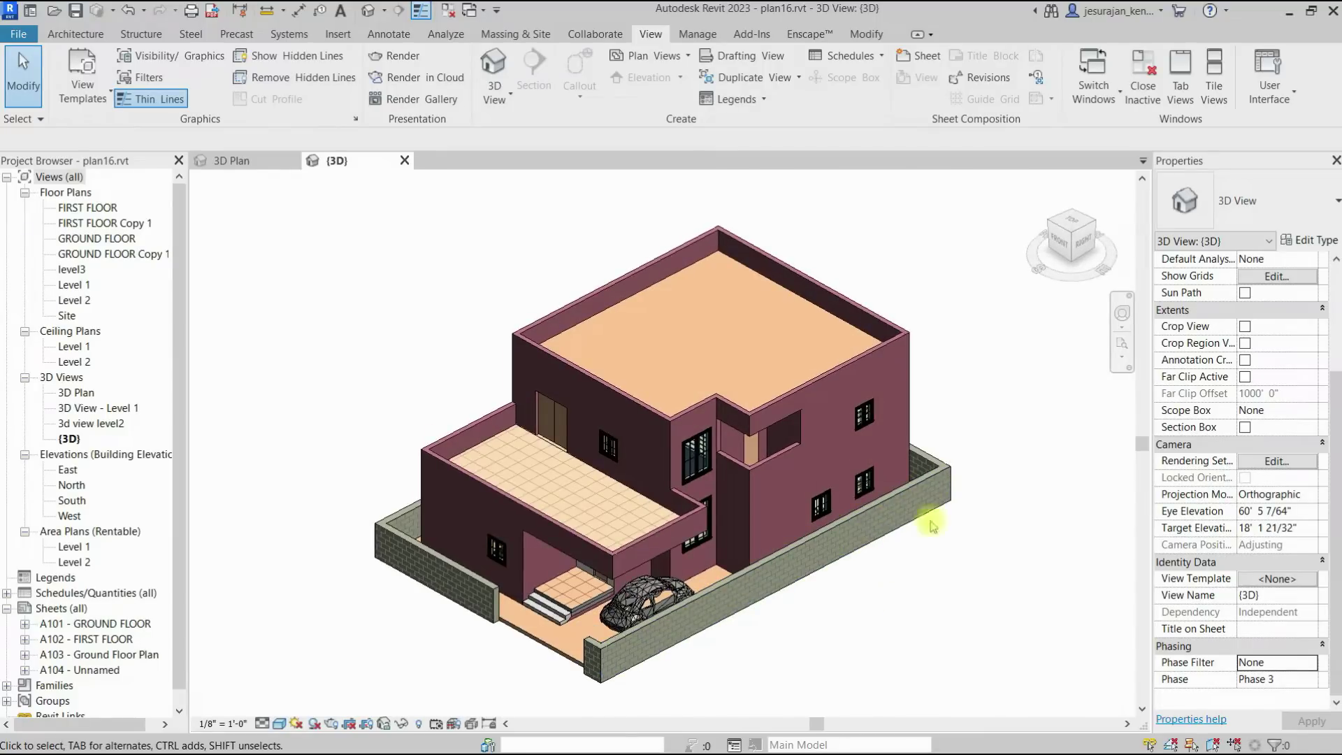
pyautogui.rightClick(1070, 243)
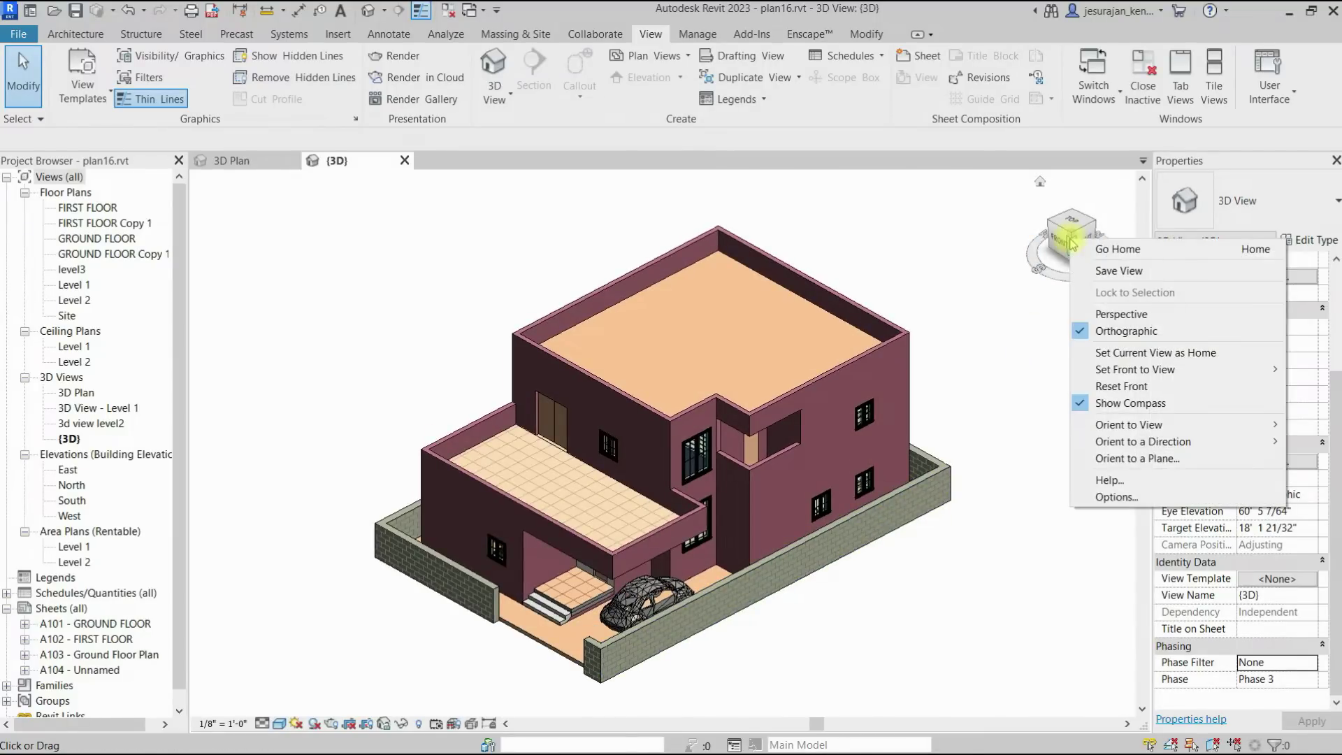
pyautogui.moveTo(1157, 423)
pyautogui.moveTo(1033, 425)
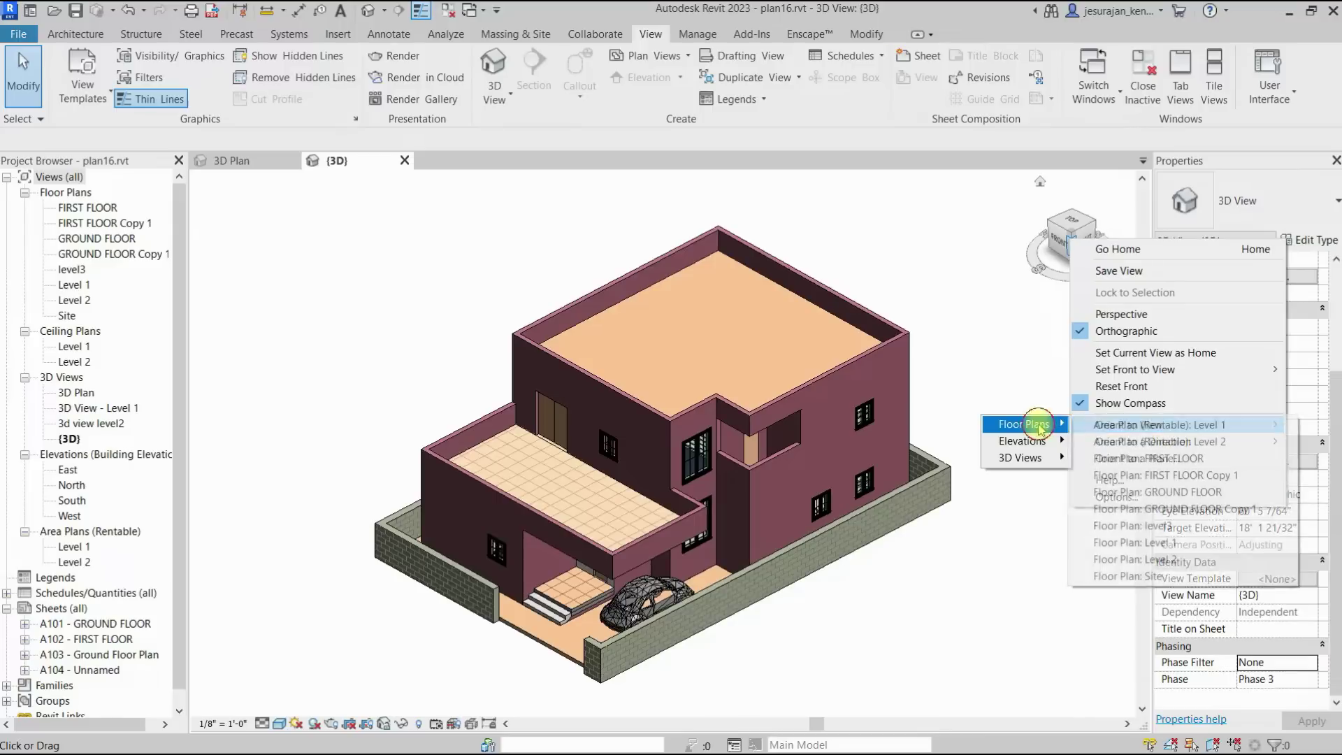
pyautogui.click(1226, 426)
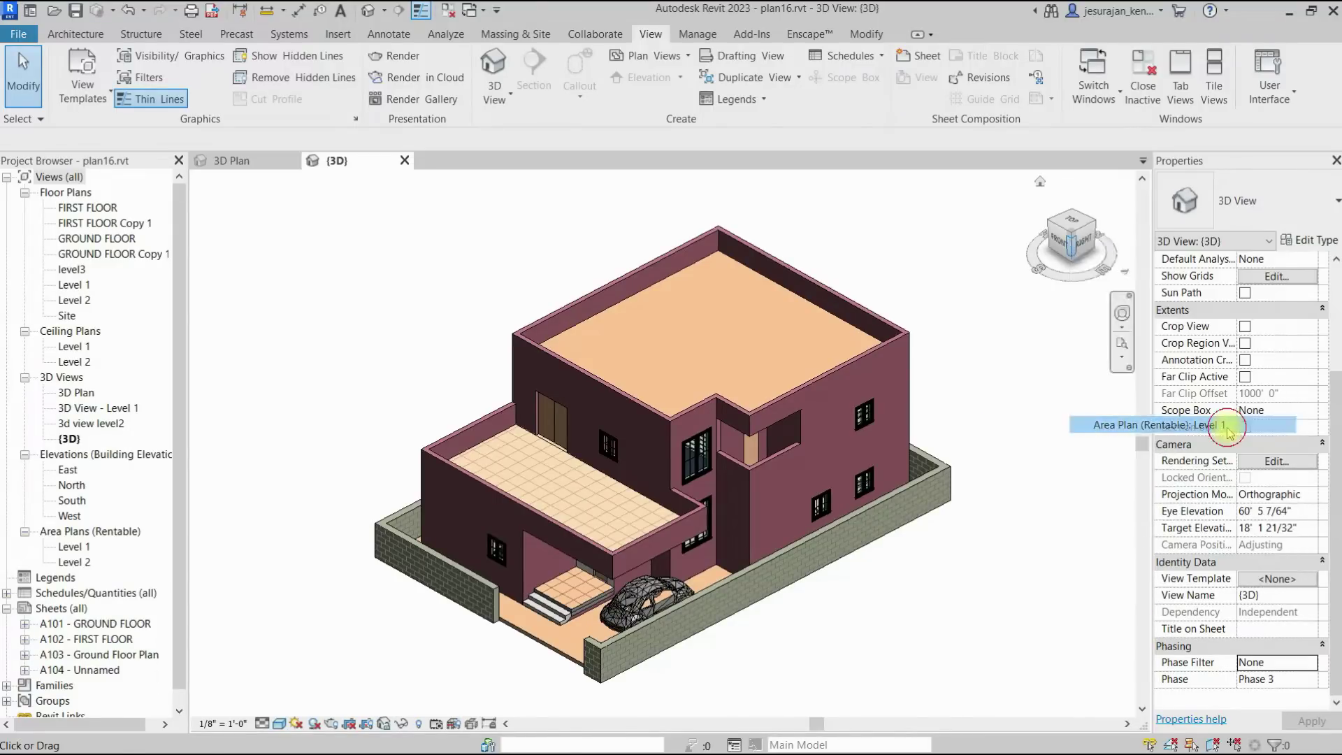
pyautogui.keyDown('shift'); pyautogui.moveTo(867, 538); pyautogui.dragTo(744, 532, button='middle'); pyautogui.keyUp('shift')
pyautogui.scroll(2, 744, 532)
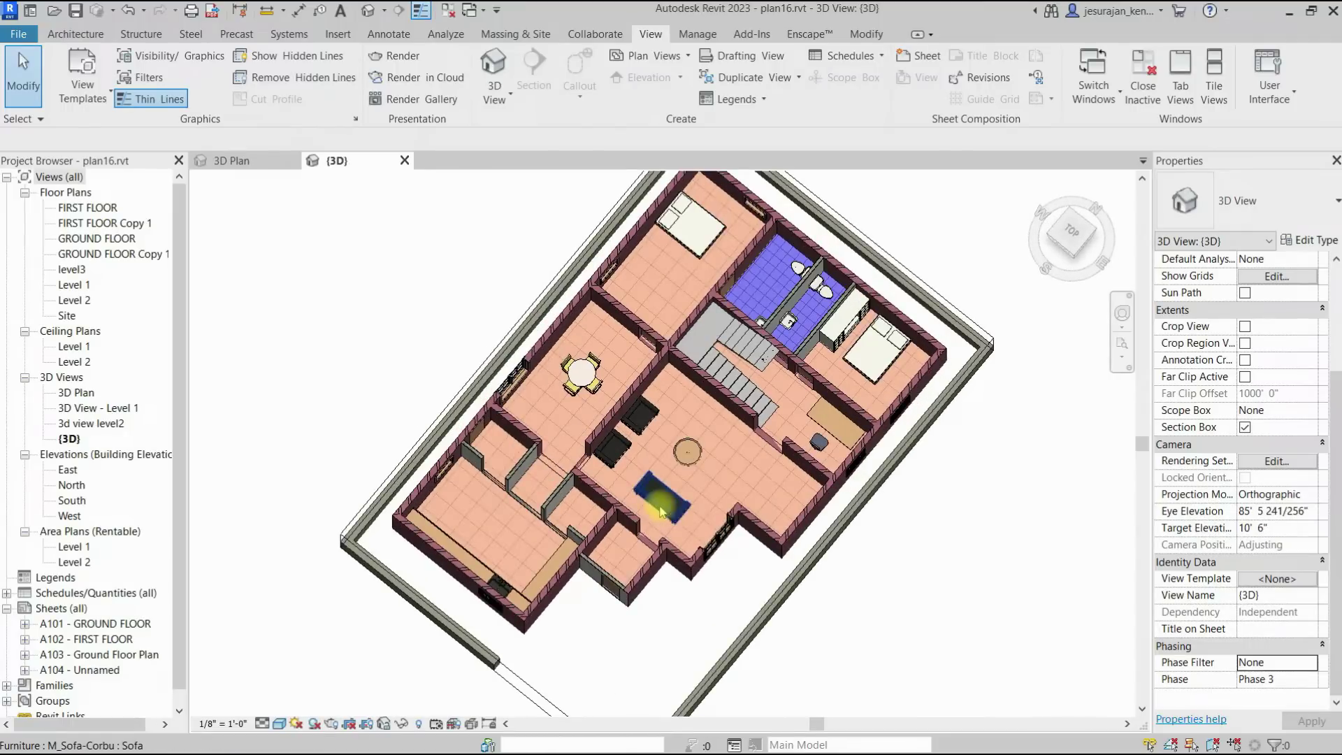
pyautogui.click(657, 508)
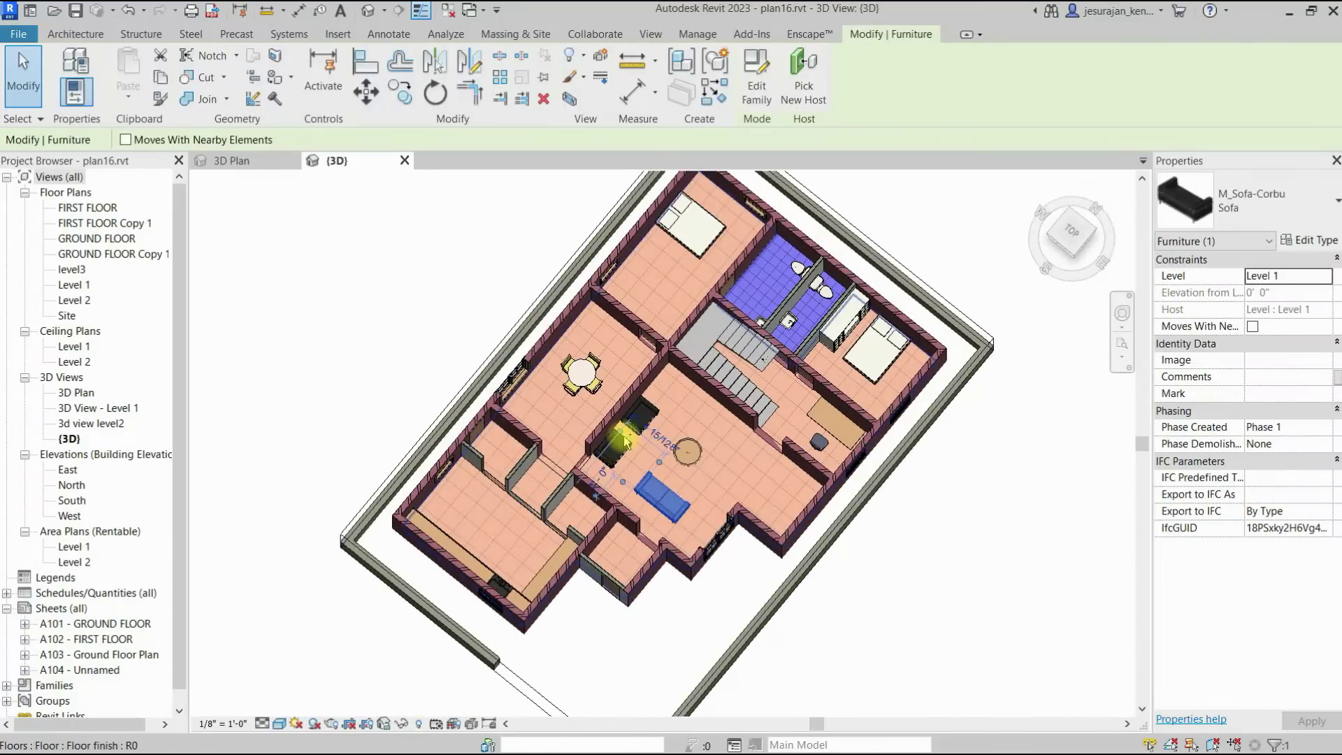
pyautogui.keyDown('ctrl'); pyautogui.click(626, 443); pyautogui.keyUp('ctrl')
pyautogui.press('Escape')
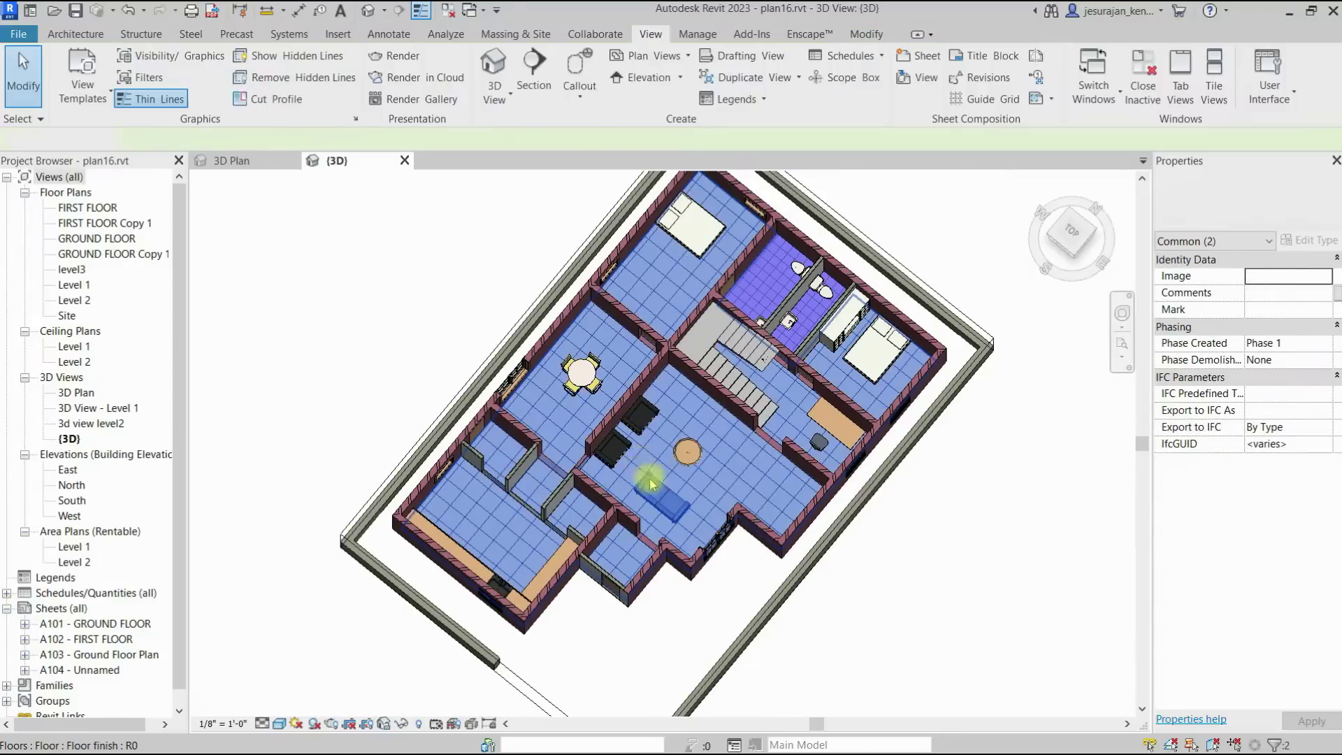
# - Group the sofa, both armchairs, the round table, the dining table, both beds and the wardrobe as a model group named Furniture
pyautogui.click(649, 502)
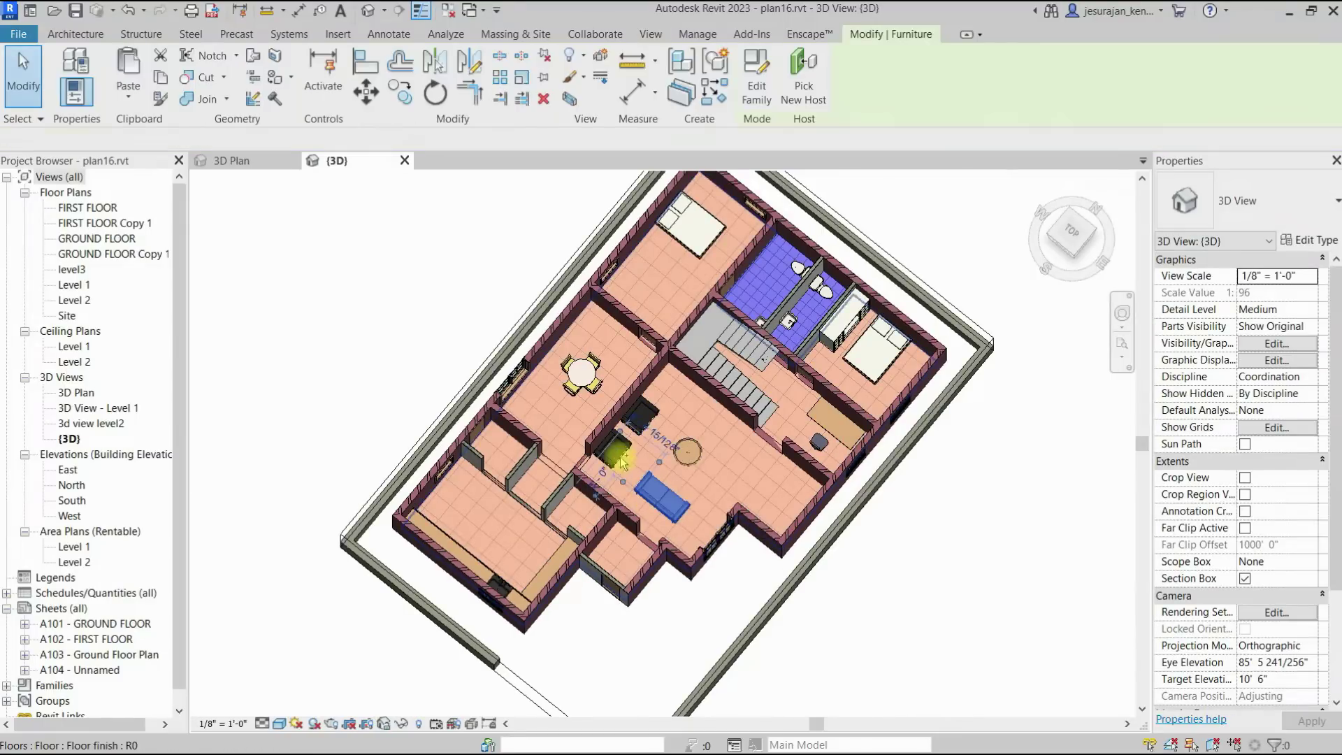
pyautogui.keyDown('ctrl'); pyautogui.click(643, 417); pyautogui.keyUp('ctrl')
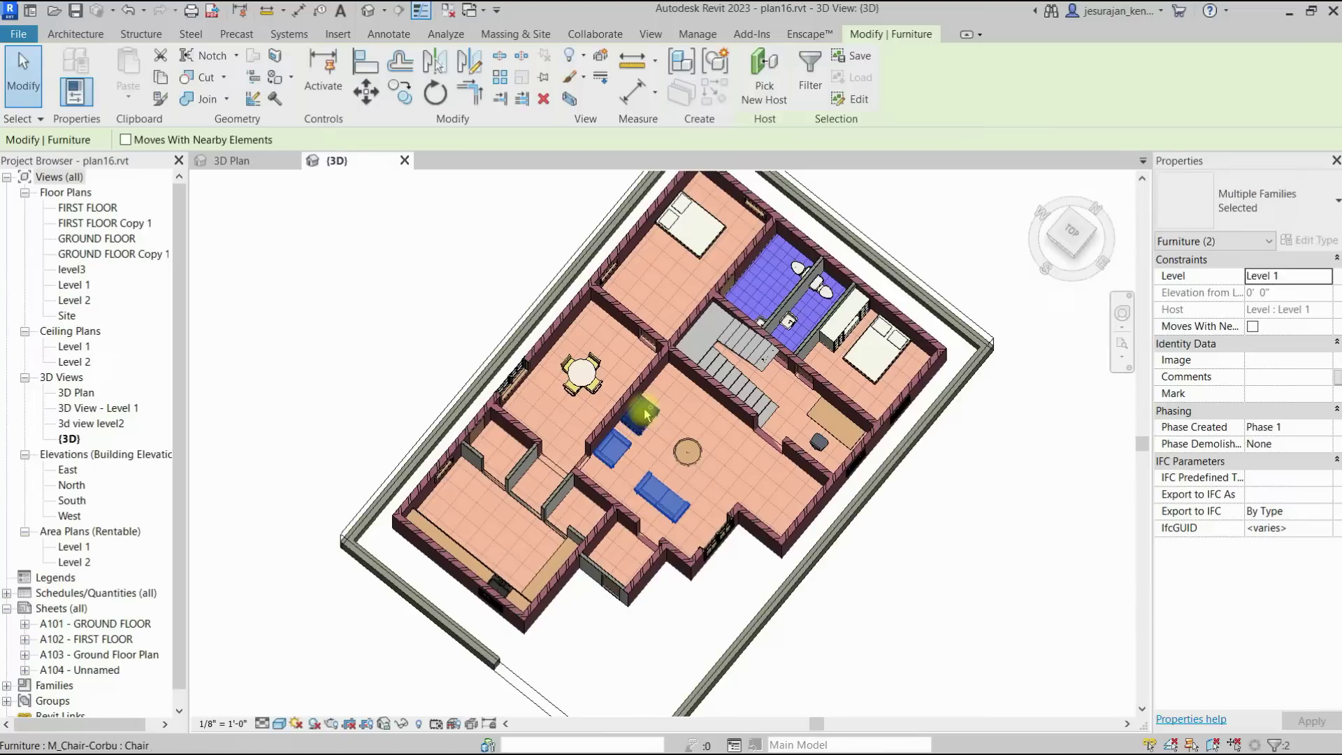
pyautogui.keyDown('ctrl'); pyautogui.click(687, 451); pyautogui.keyUp('ctrl')
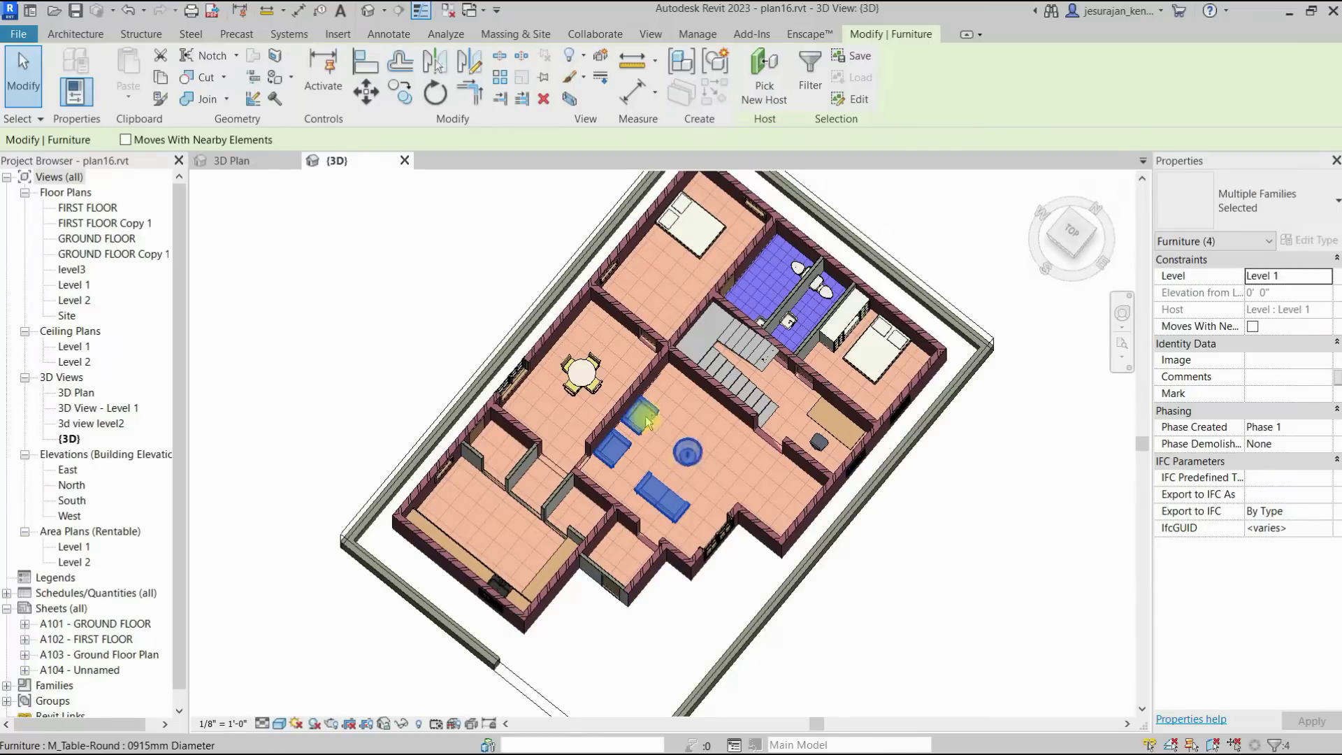
pyautogui.keyDown('ctrl'); pyautogui.click(581, 374); pyautogui.keyUp('ctrl')
pyautogui.keyDown('ctrl'); pyautogui.click(687, 244); pyautogui.keyUp('ctrl')
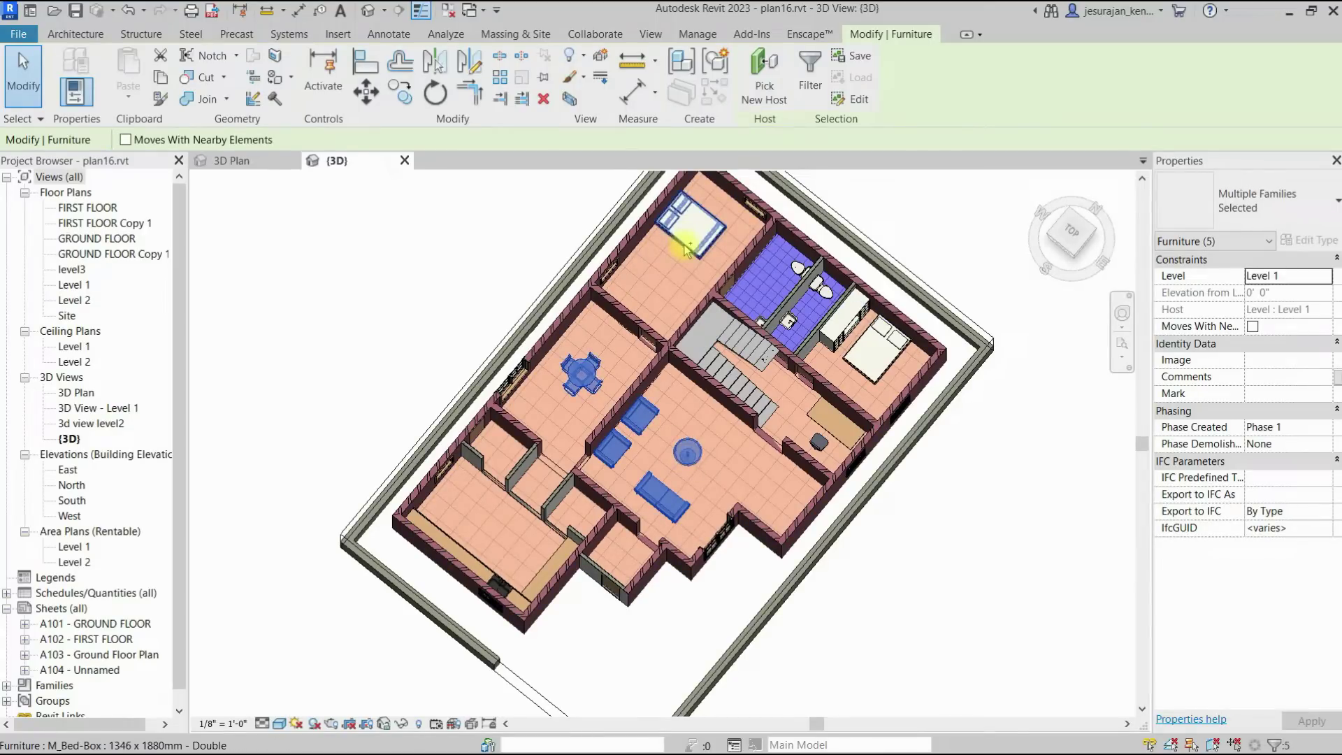
pyautogui.keyDown('ctrl'); pyautogui.click(689, 250); pyautogui.keyUp('ctrl')
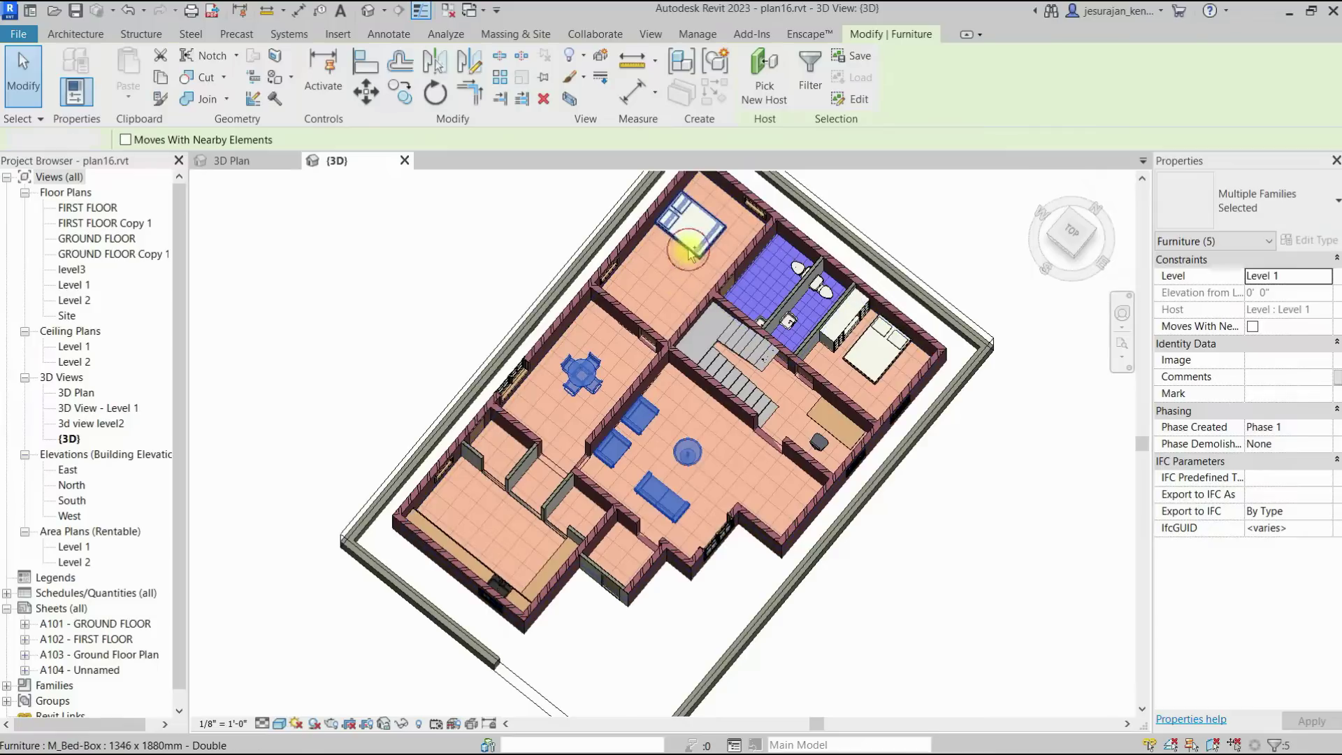
pyautogui.keyDown('ctrl'); pyautogui.click(870, 380); pyautogui.keyUp('ctrl')
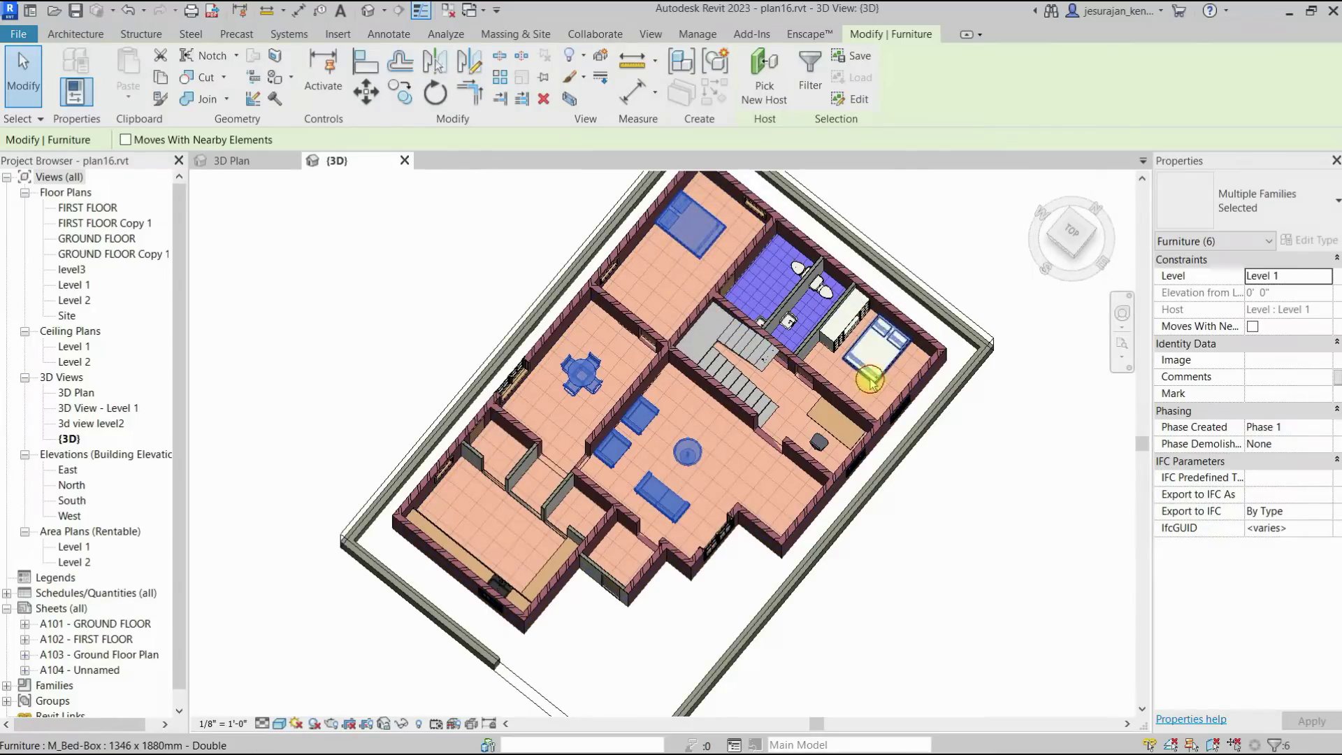
pyautogui.keyDown('ctrl'); pyautogui.click(847, 342); pyautogui.keyUp('ctrl')
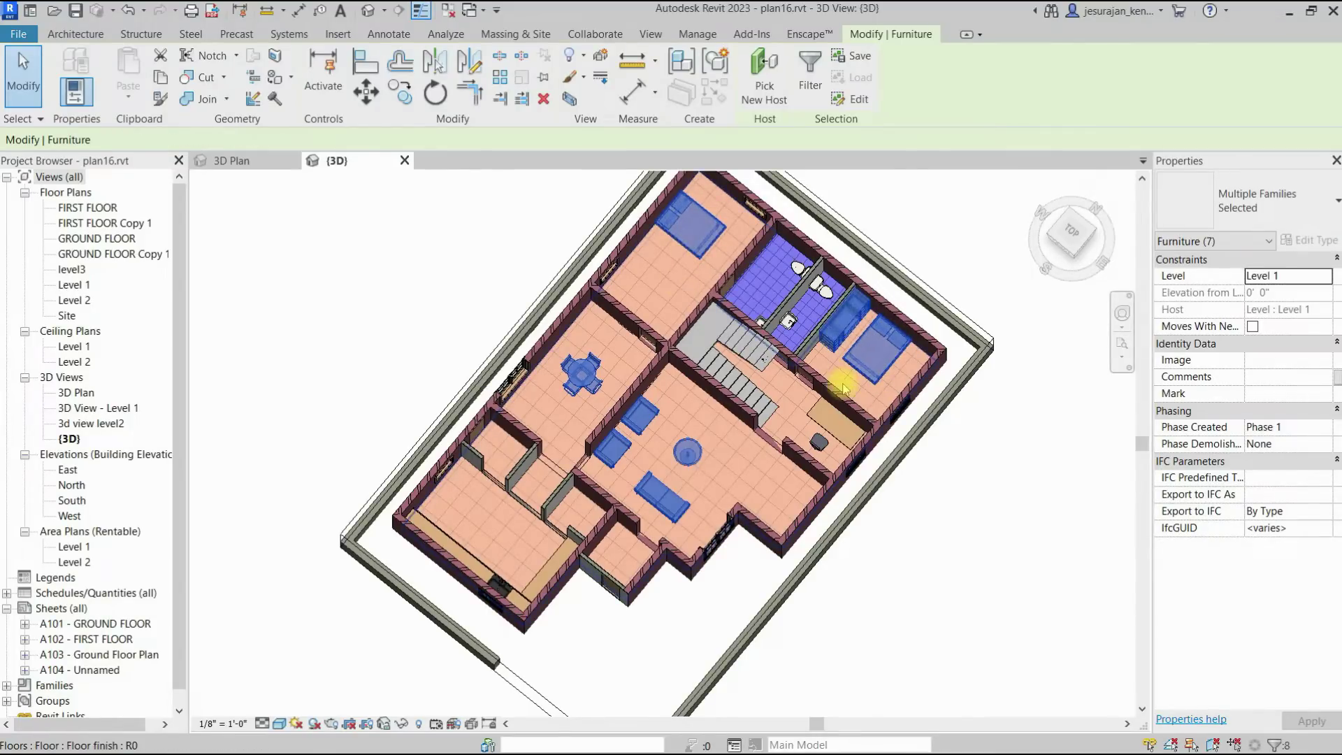
pyautogui.moveTo(836, 377)
pyautogui.keyDown('shift'); pyautogui.mouseDown(button='middle')
pyautogui.moveTo(798, 295)
pyautogui.moveTo(838, 311)
pyautogui.moveTo(855, 377)
pyautogui.mouseUp(button='middle'); pyautogui.keyUp('shift')
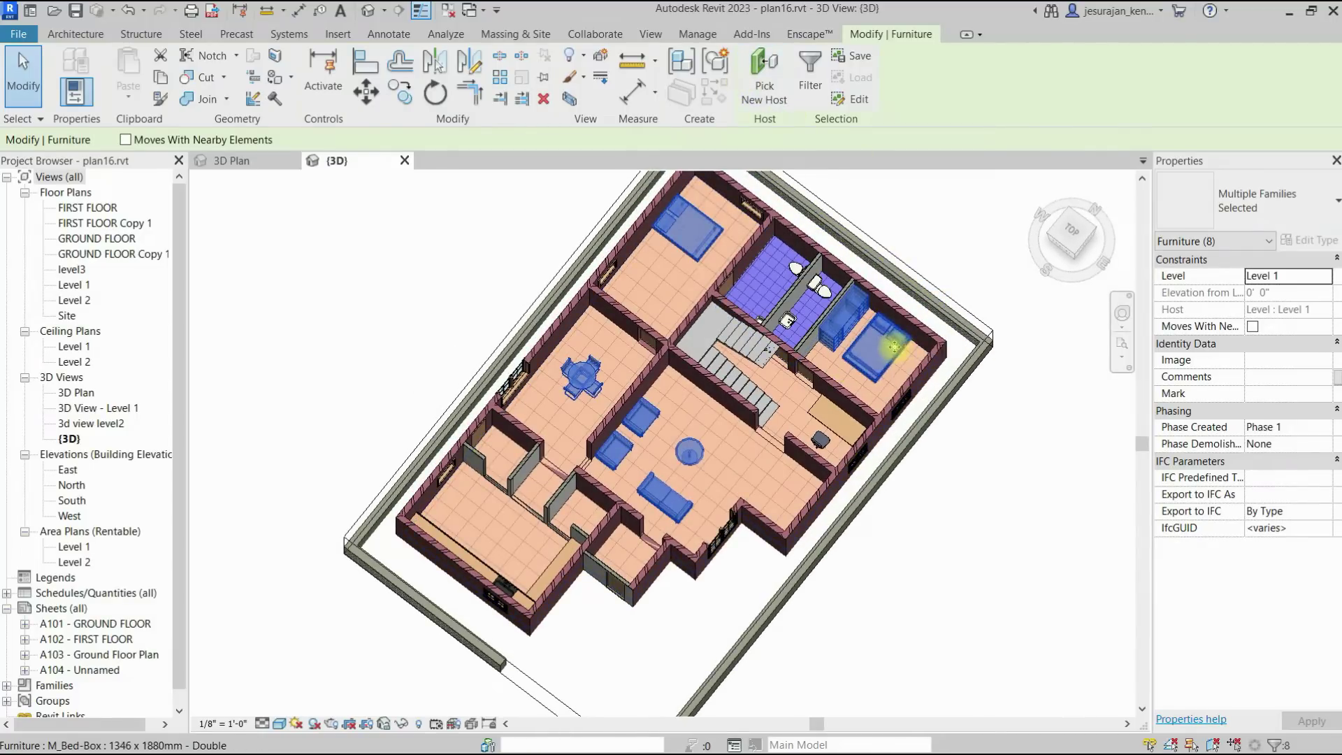
pyautogui.click(716, 62)
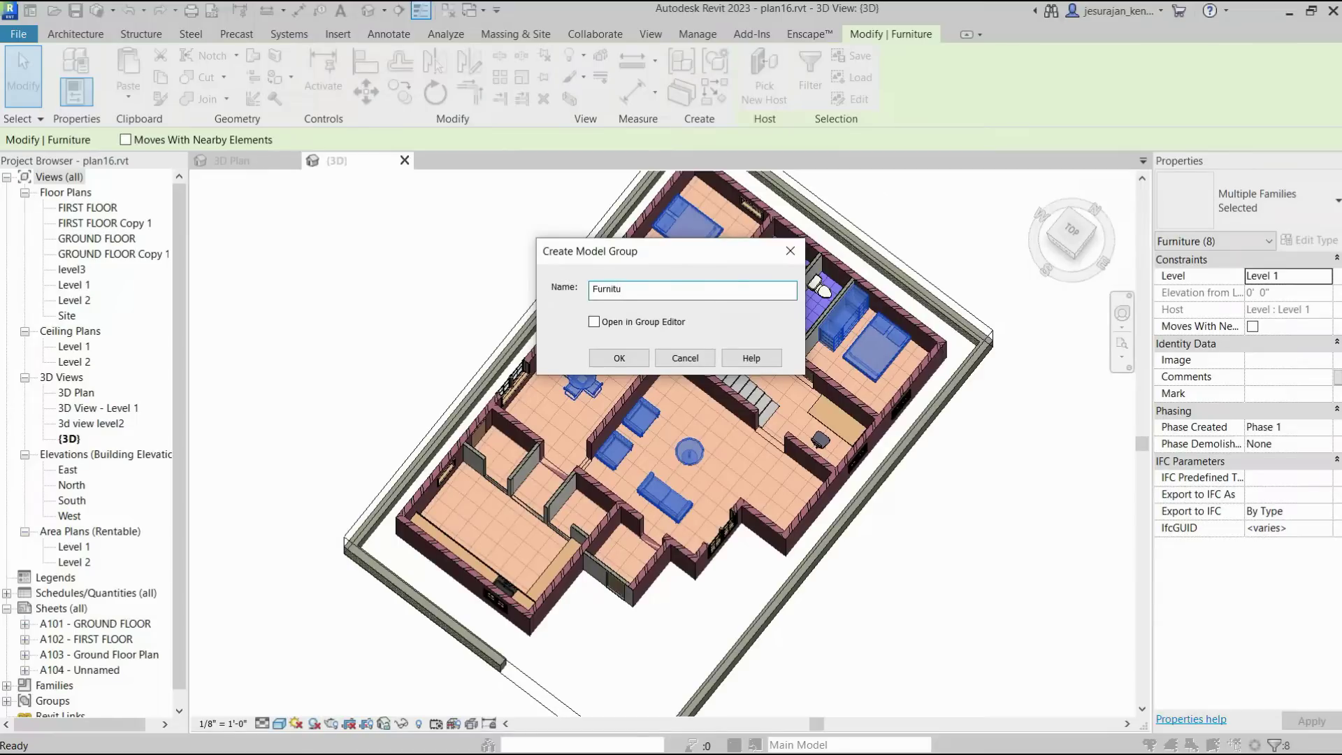
pyautogui.click(619, 358)
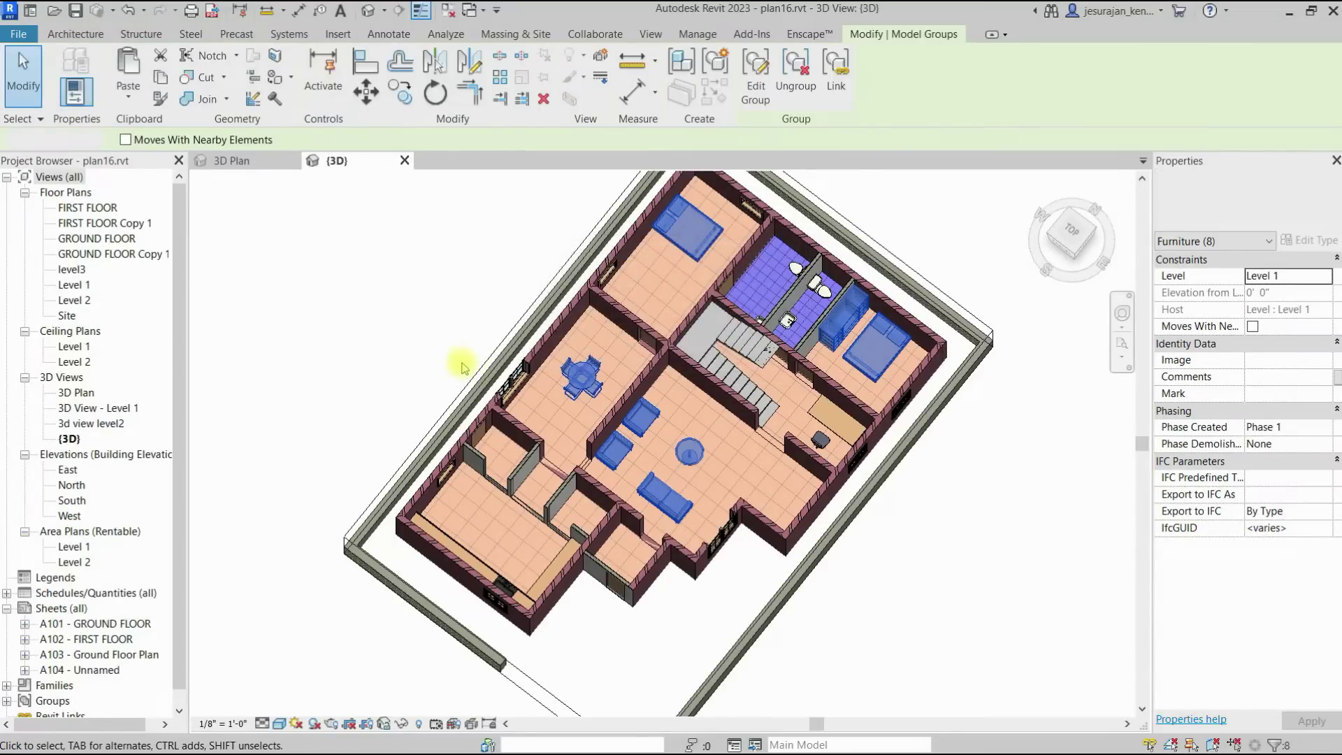
pyautogui.click(464, 359)
# - Open the Furniture group in group editing mode to view its Add and Remove options, and finish editing
pyautogui.scroll(-2, 464, 359)
pyautogui.click(562, 359)
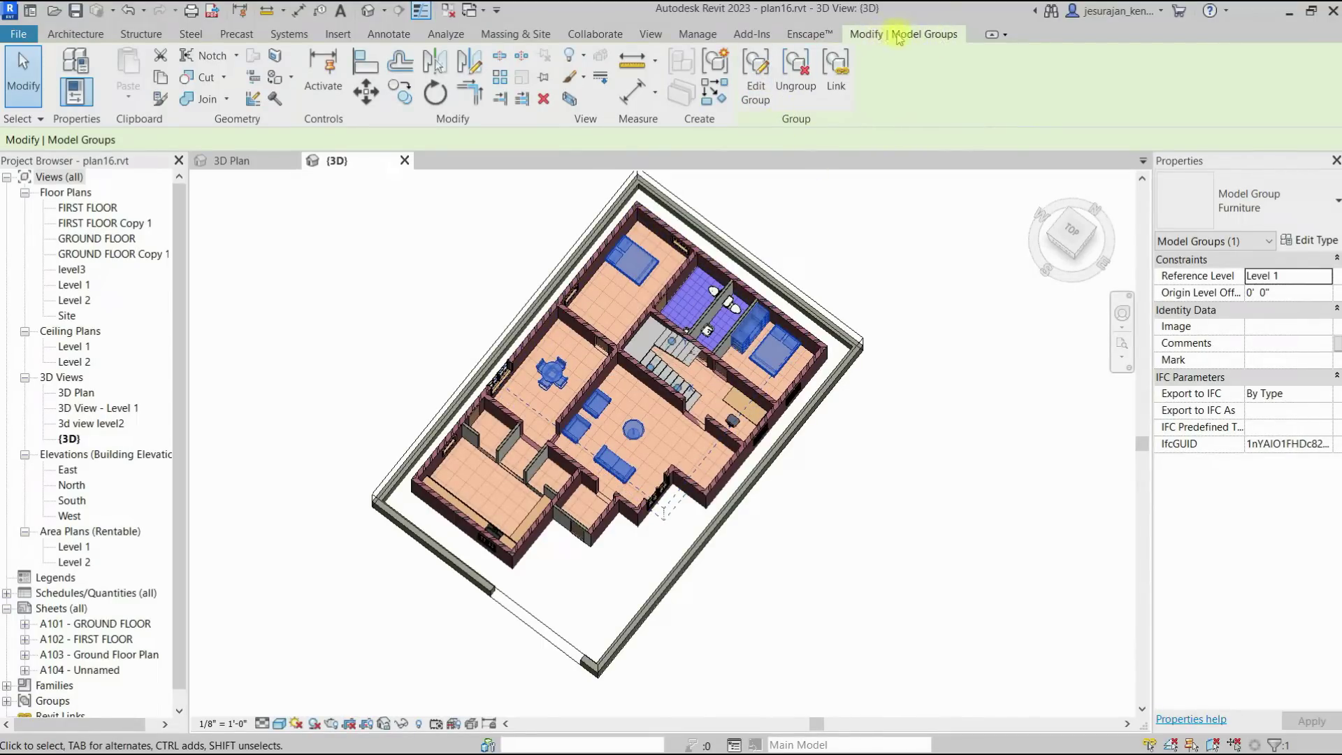
pyautogui.click(755, 73)
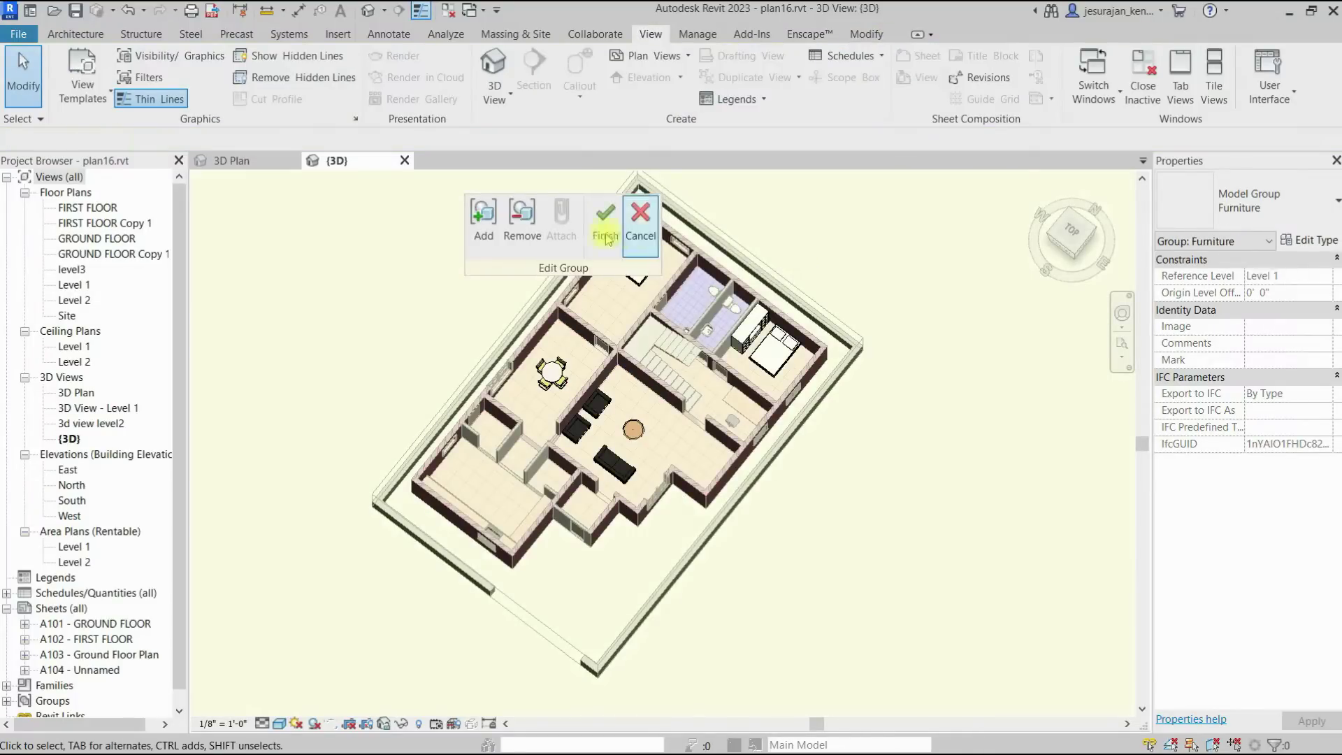
pyautogui.moveTo(564, 270); pyautogui.dragTo(412, 260)
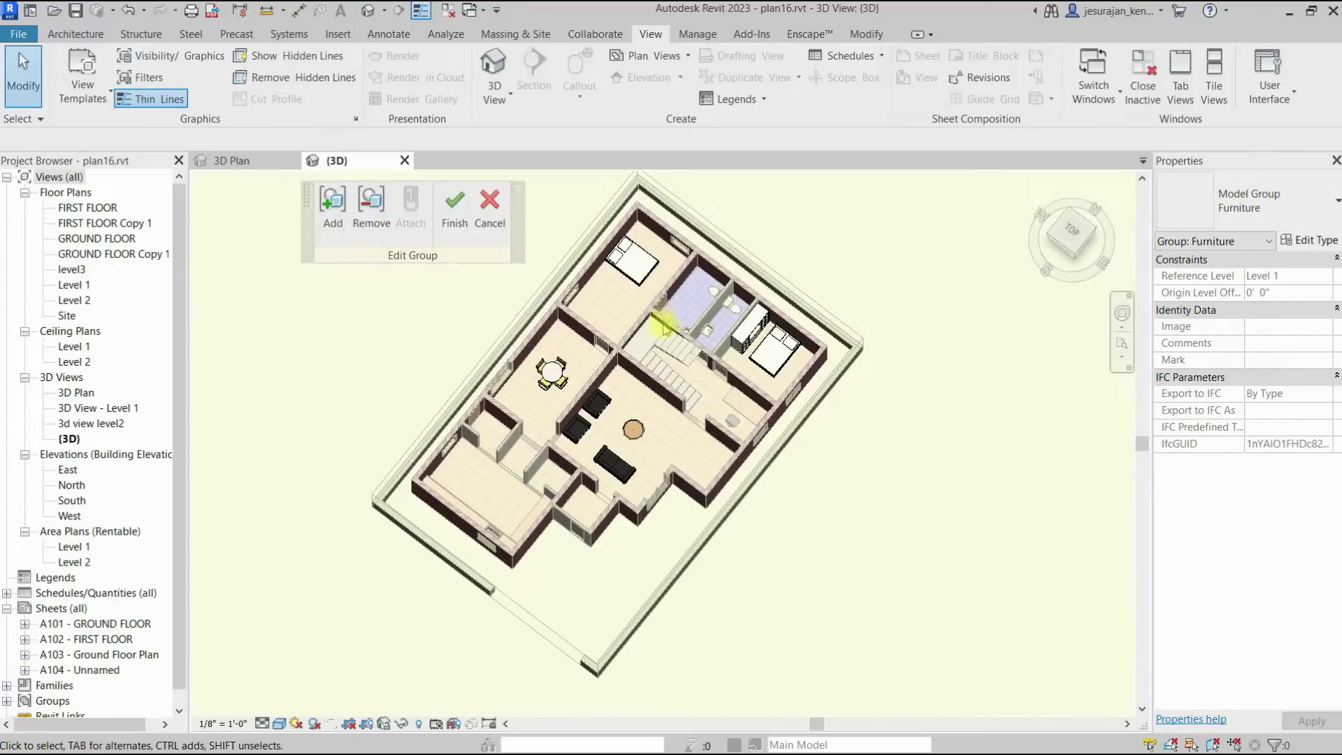
pyautogui.click(453, 213)
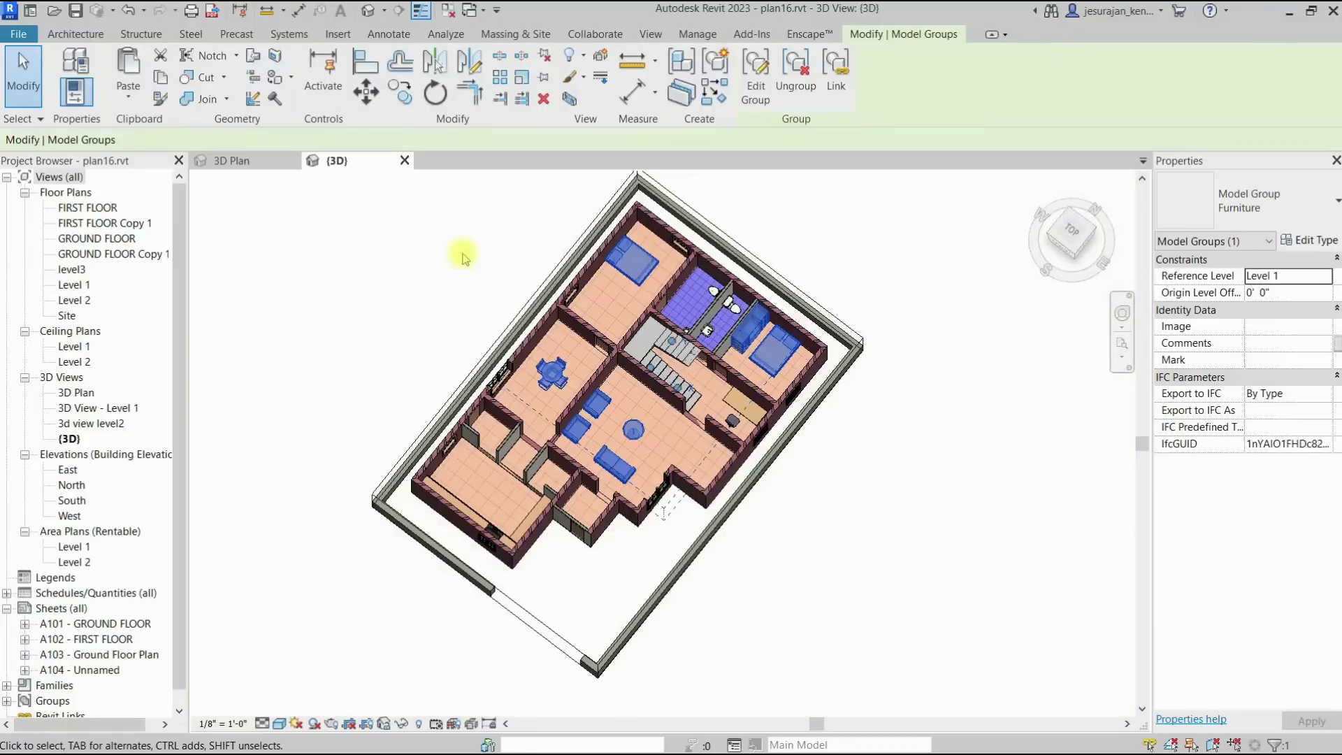
# - Ungroup the Furniture group and check that the bed, dining table and armchair can be selected individually
pyautogui.click(792, 88)
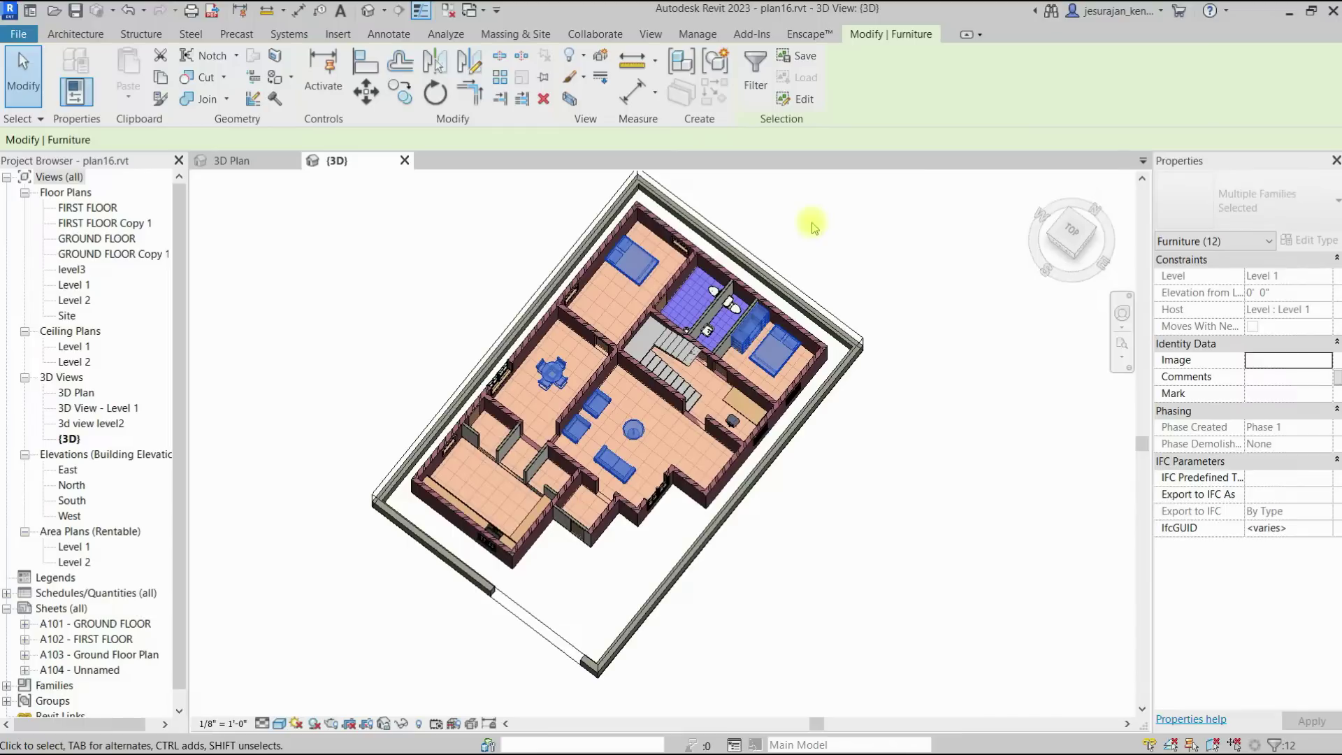
pyautogui.click(807, 213)
pyautogui.click(632, 260)
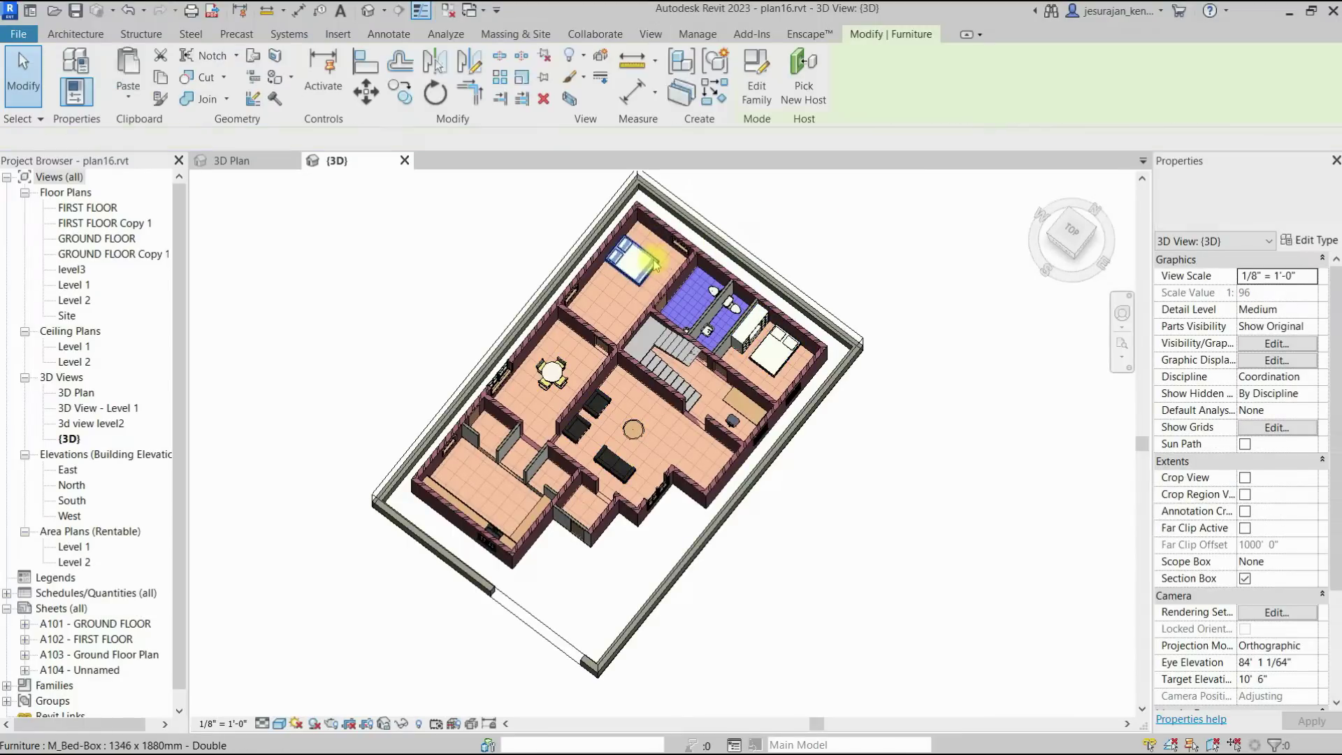
pyautogui.click(552, 381)
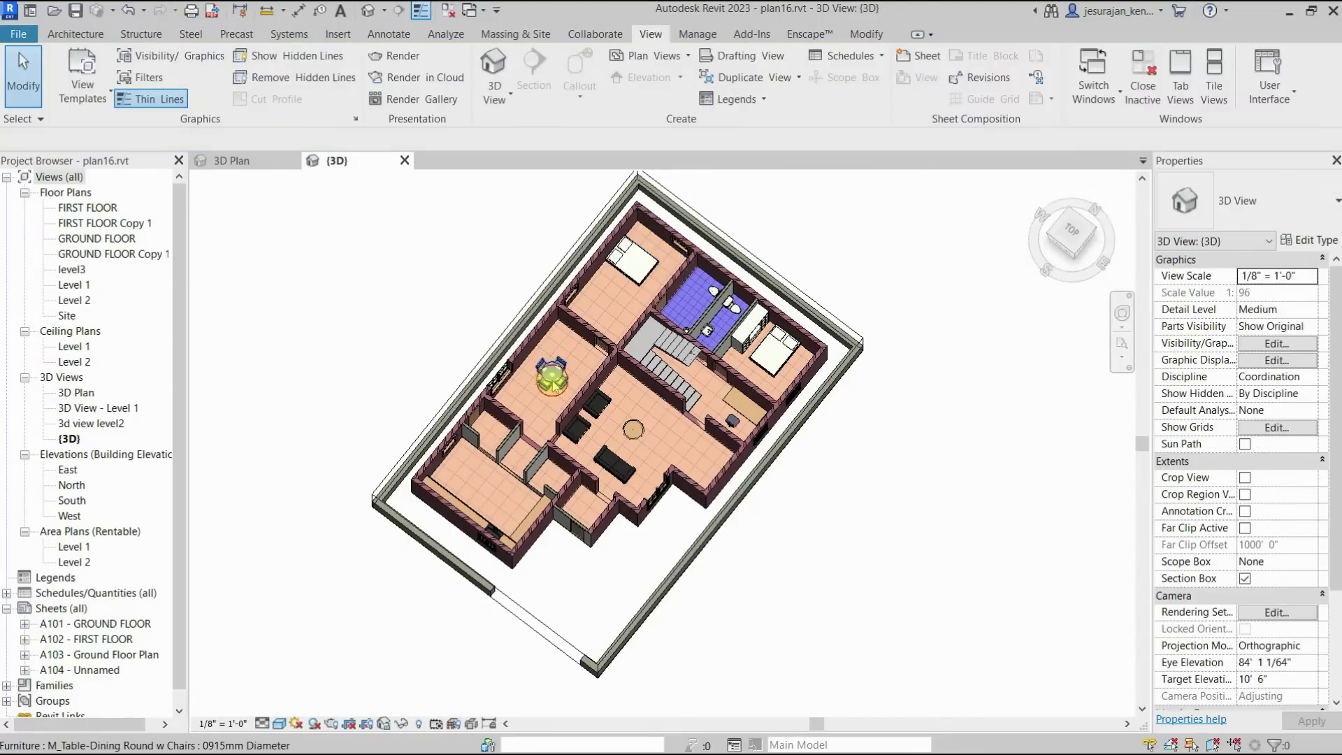
pyautogui.click(552, 381)
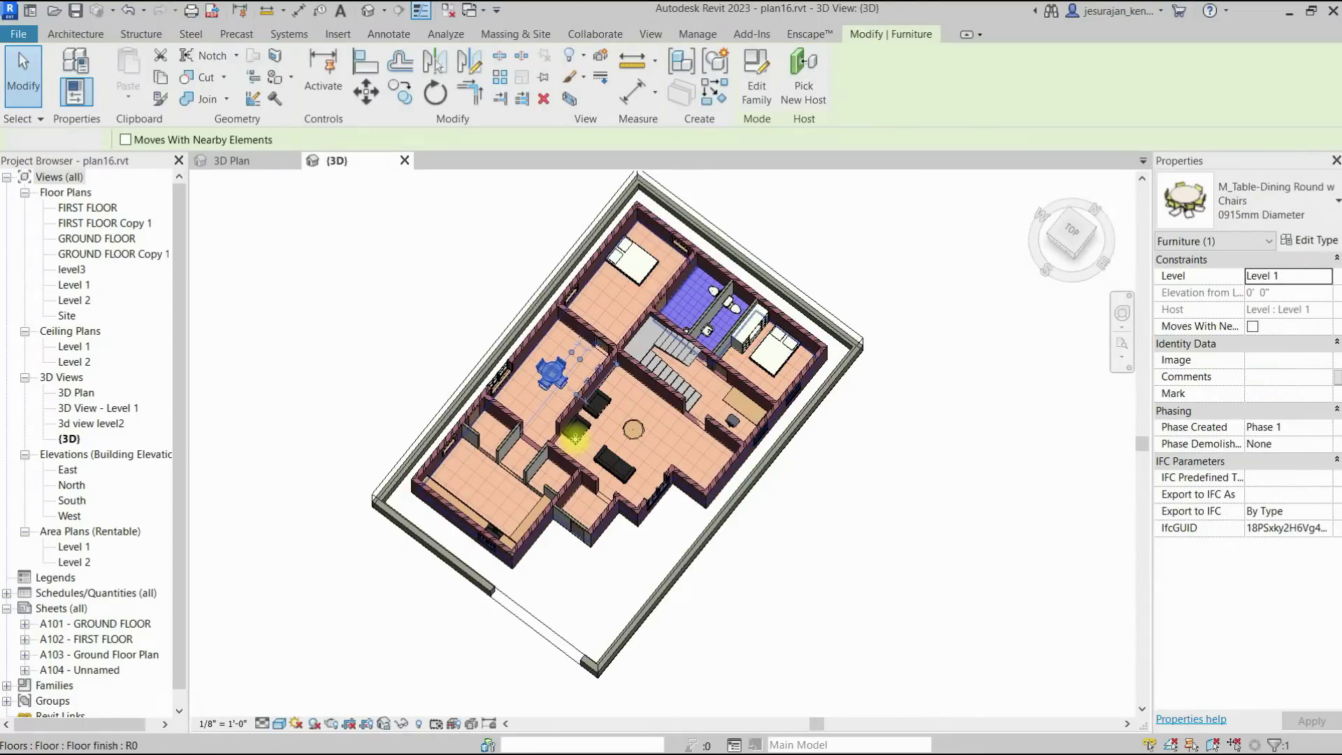
pyautogui.click(576, 444)
pyautogui.press('Escape')
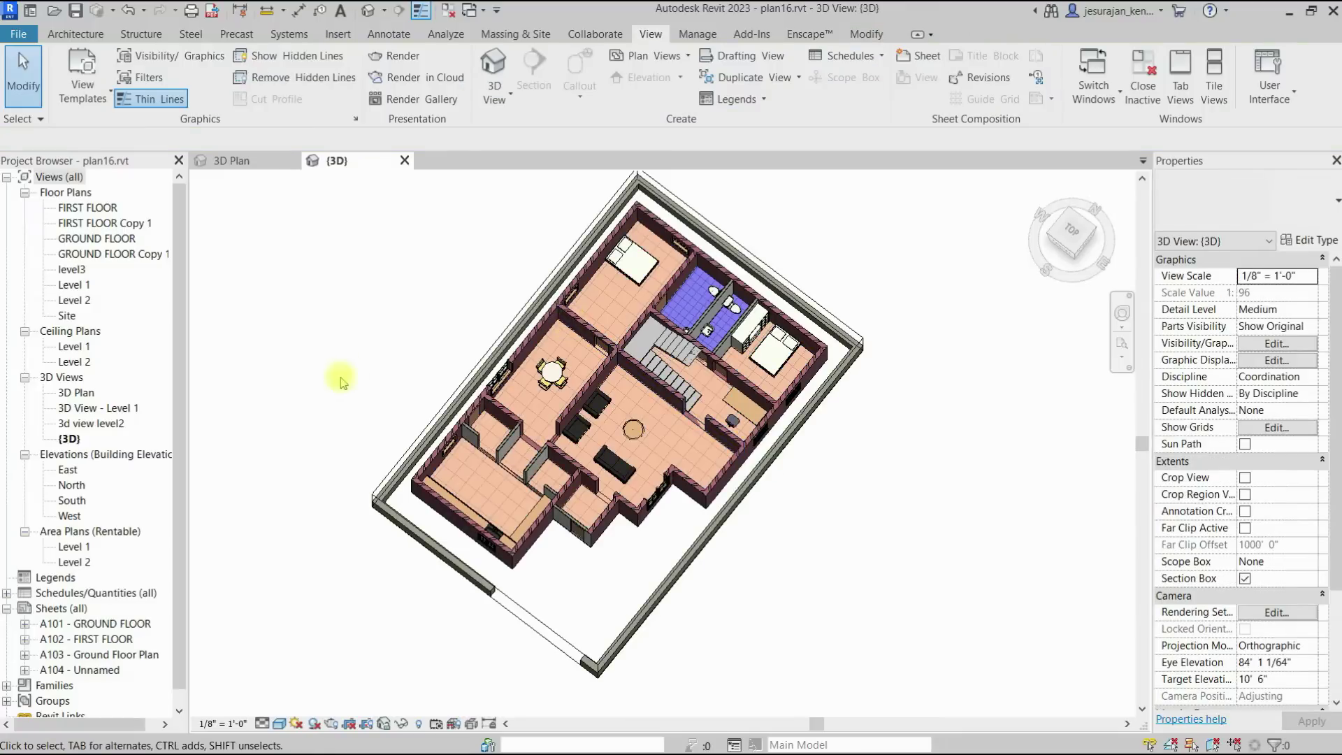
# - Find the Furniture group among the project's model groups and select it
pyautogui.moveTo(183, 335); pyautogui.dragTo(183, 391)
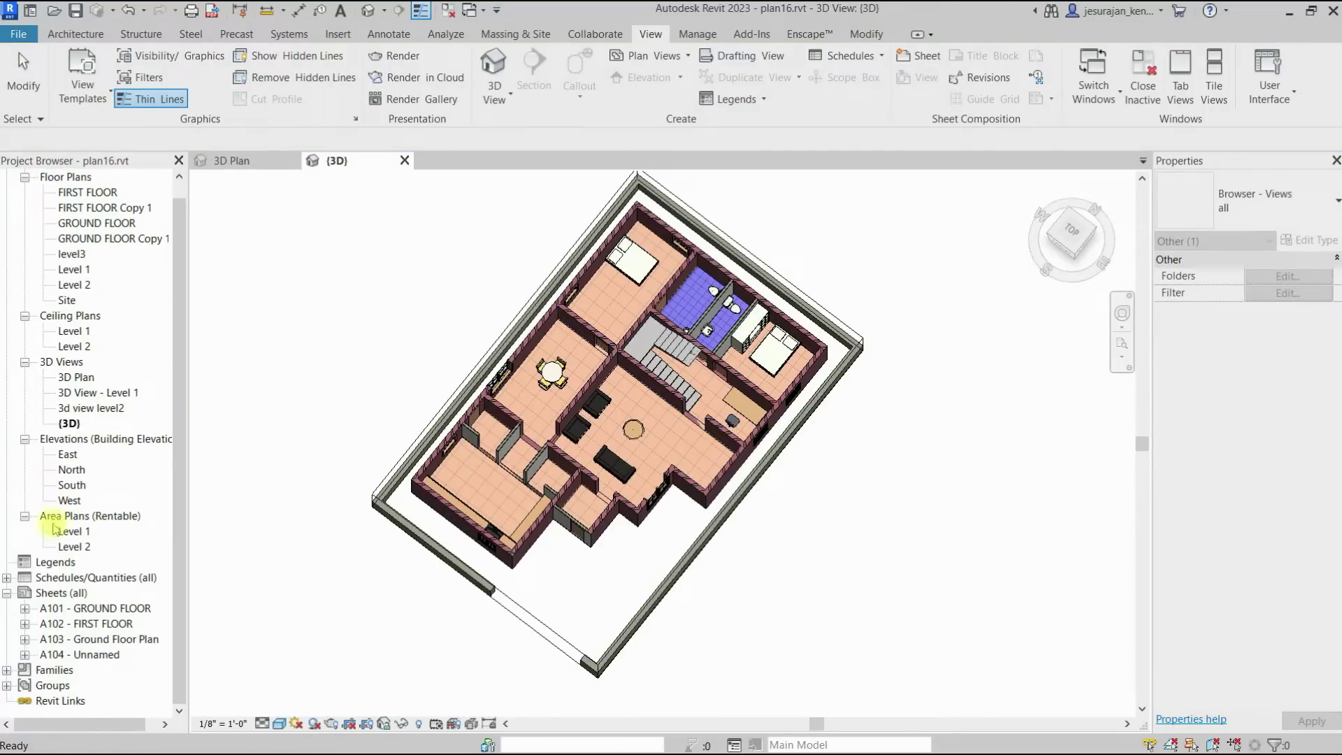
pyautogui.click(6, 686)
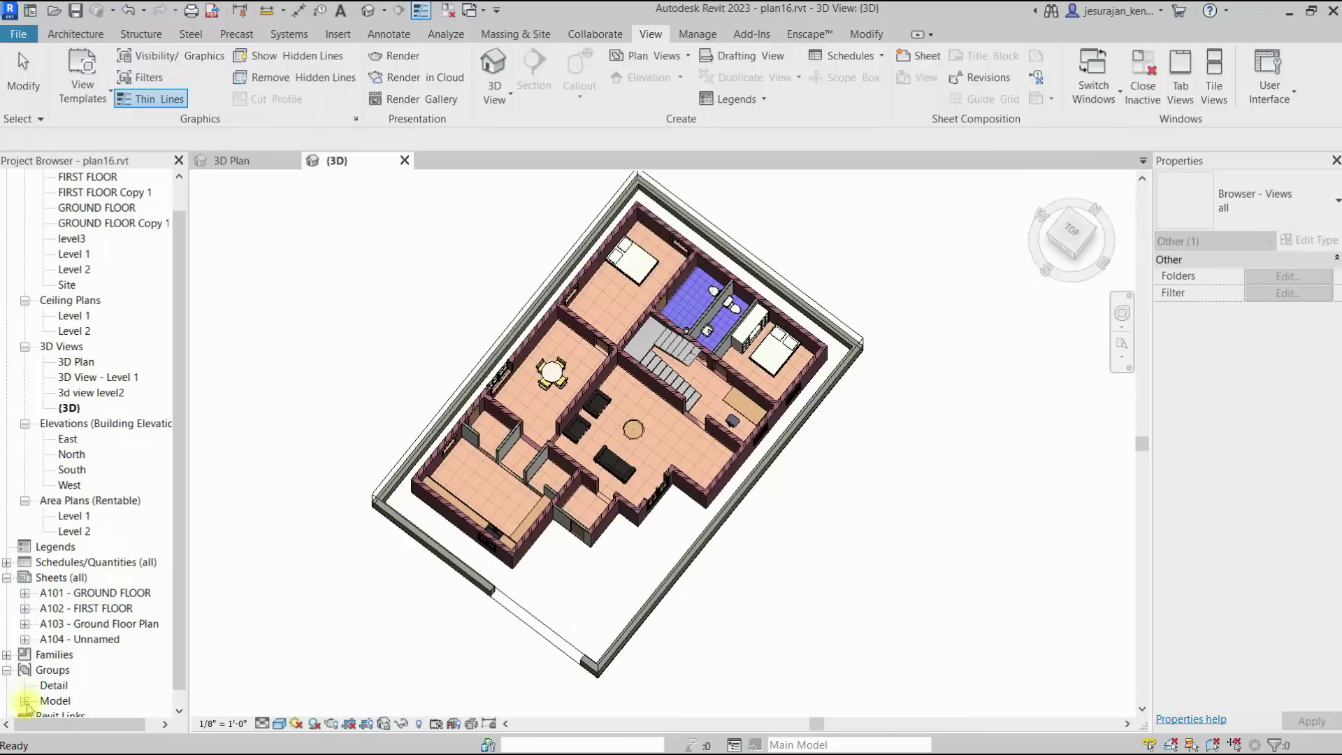
pyautogui.click(25, 701)
pyautogui.scroll(-1, 28, 704)
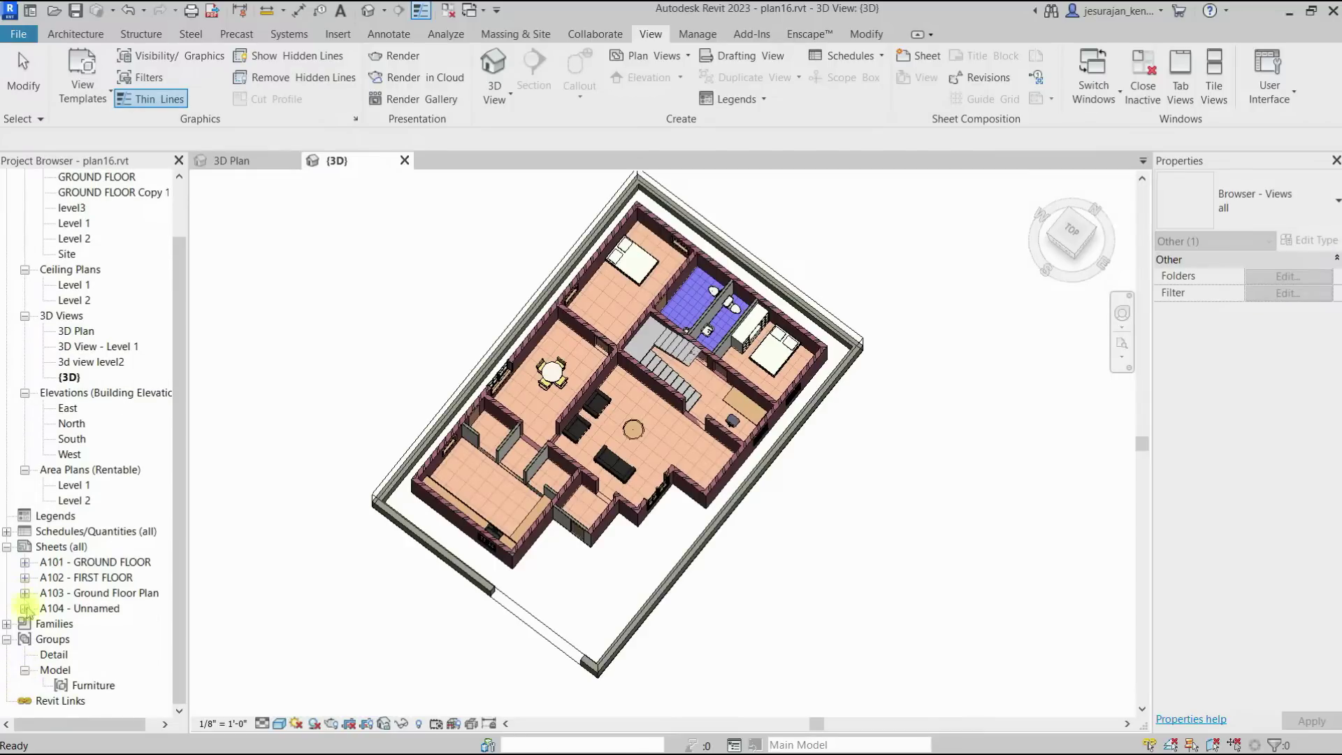
pyautogui.click(83, 687)
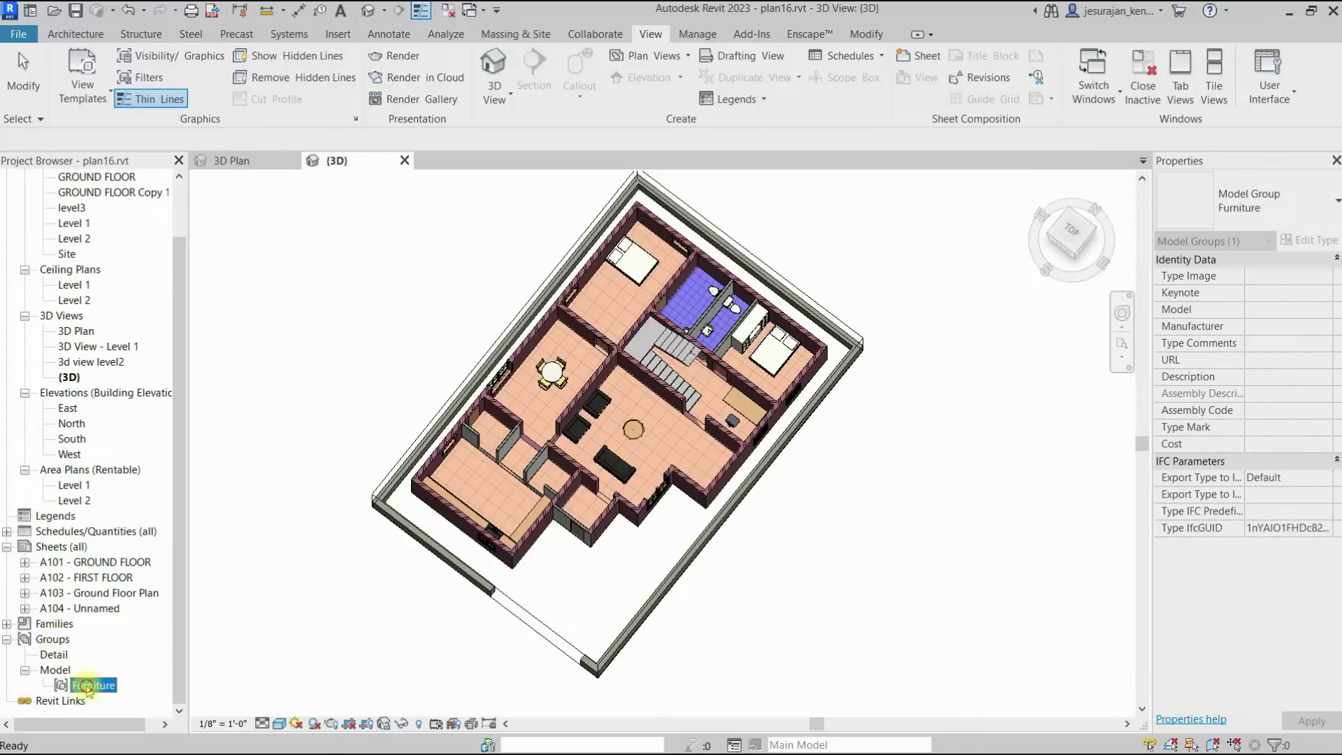
# - Place an instance of the Furniture model group in the empty area beside the house
pyautogui.moveTo(86, 688); pyautogui.dragTo(974, 532)
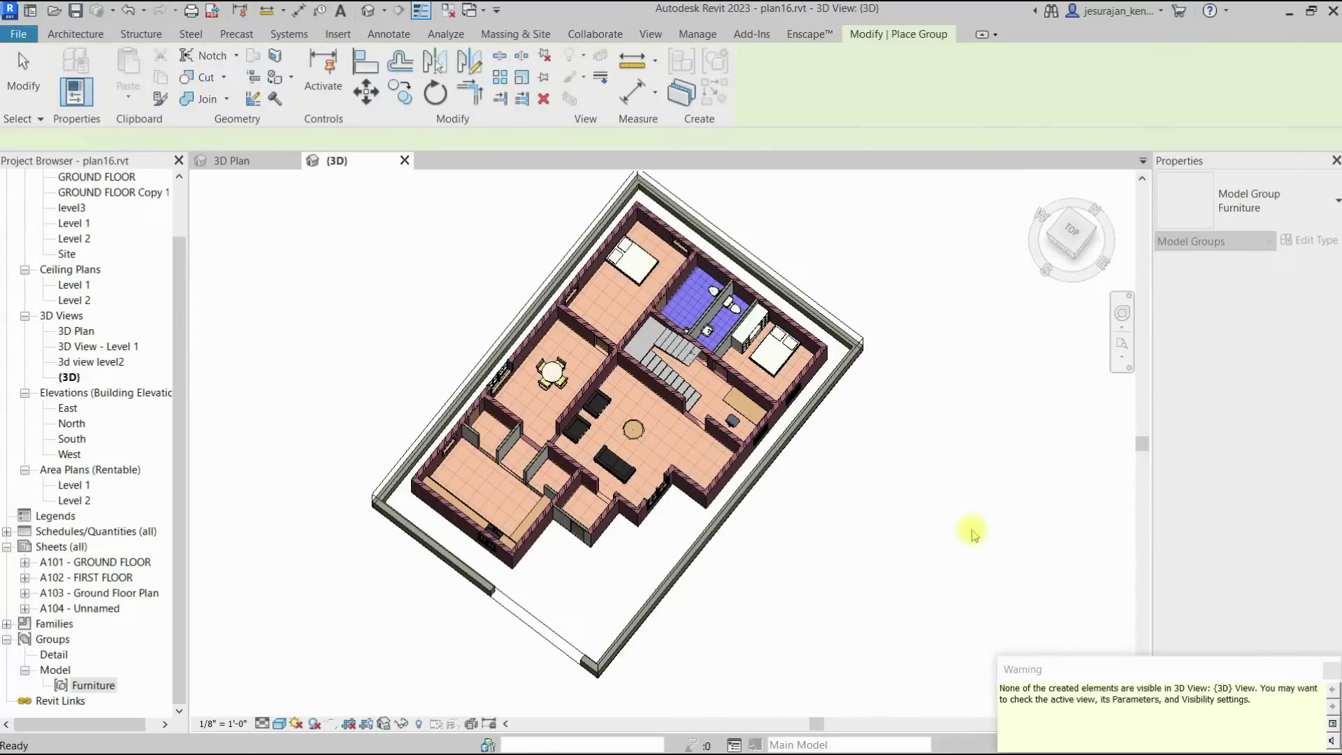
pyautogui.press('Escape')
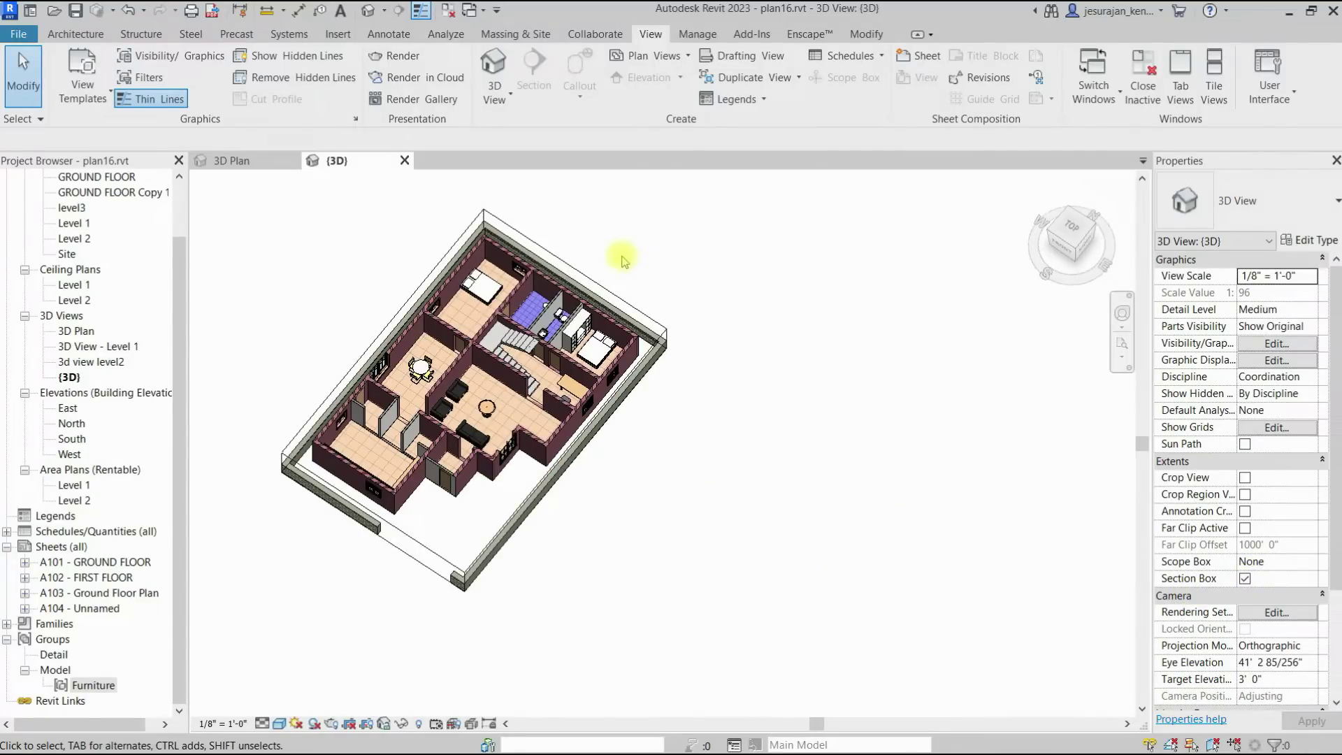
# - Extend the view's section box on two sides so that it encloses the entire furniture group placed beside the house
pyautogui.click(611, 289)
pyautogui.moveTo(631, 476); pyautogui.dragTo(605, 425, button='middle')
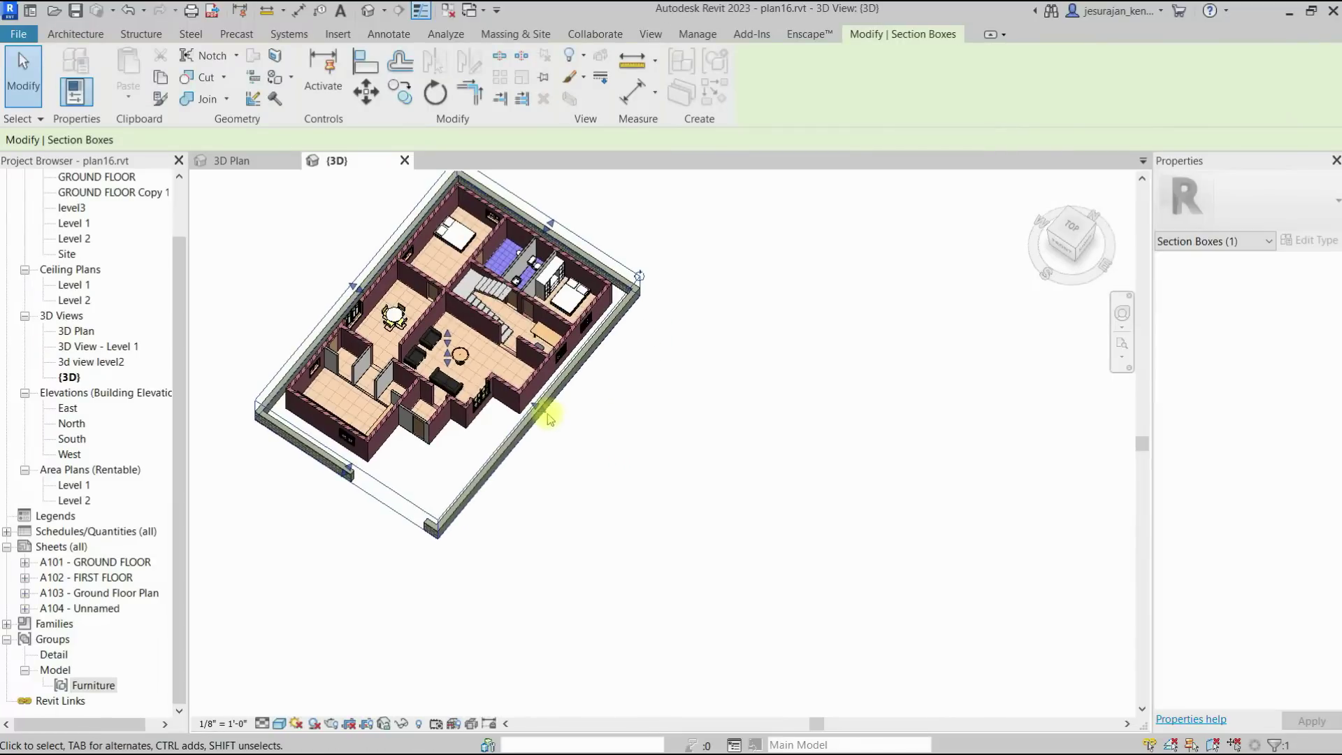
pyautogui.moveTo(545, 411); pyautogui.dragTo(824, 545)
pyautogui.scroll(-2, 804, 531)
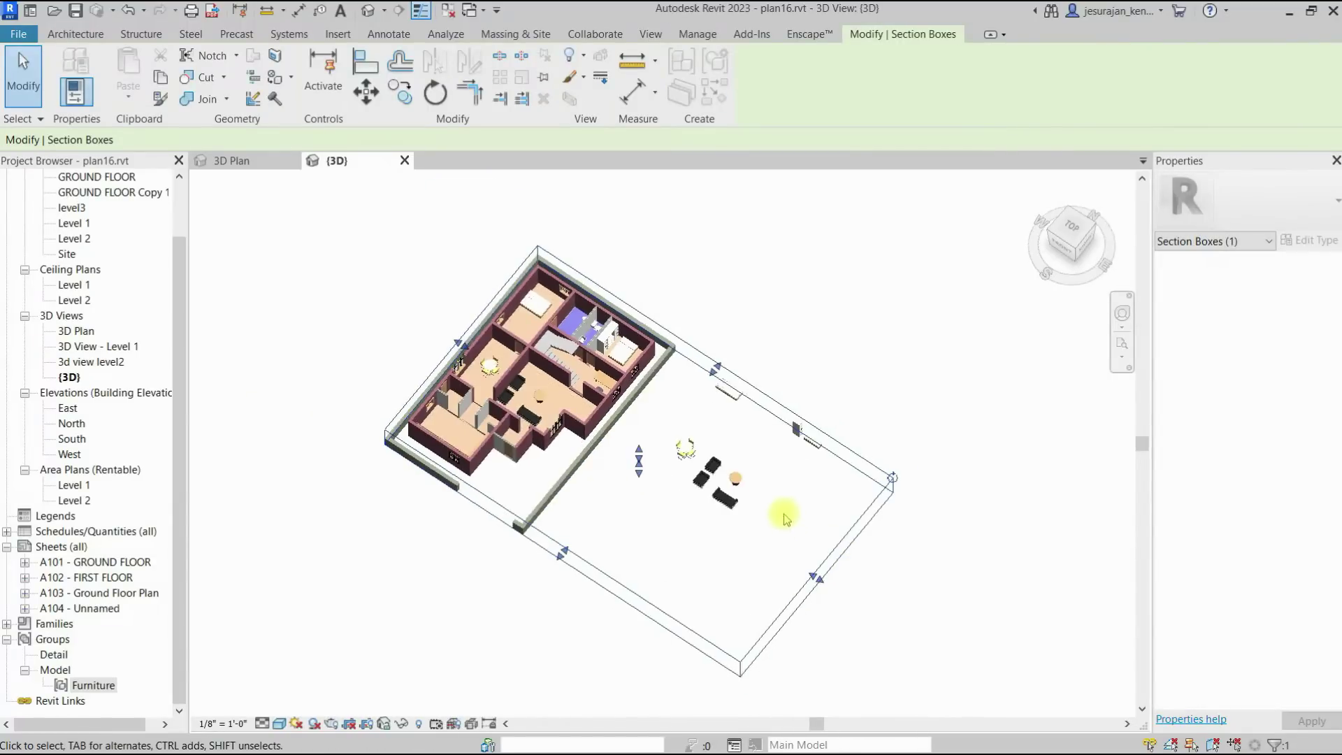
pyautogui.moveTo(717, 370); pyautogui.dragTo(779, 291)
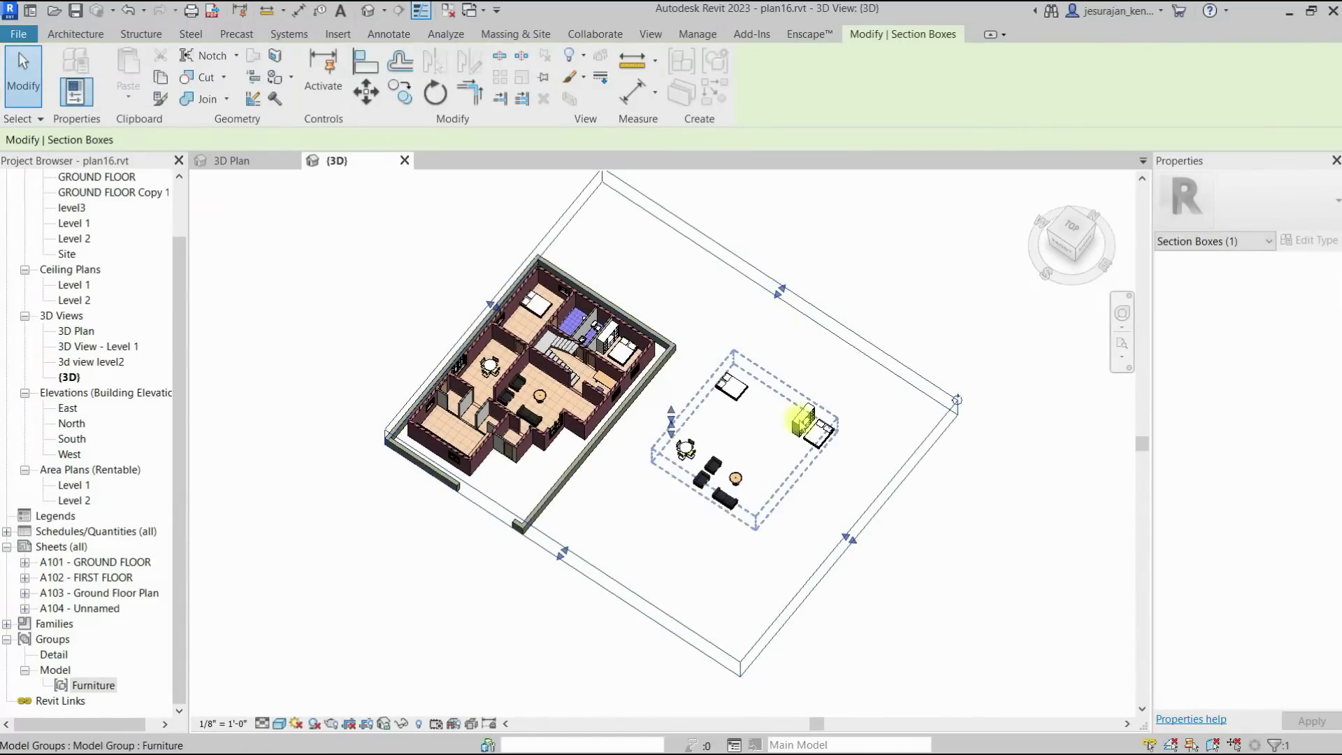
pyautogui.click(800, 419)
pyautogui.click(696, 533)
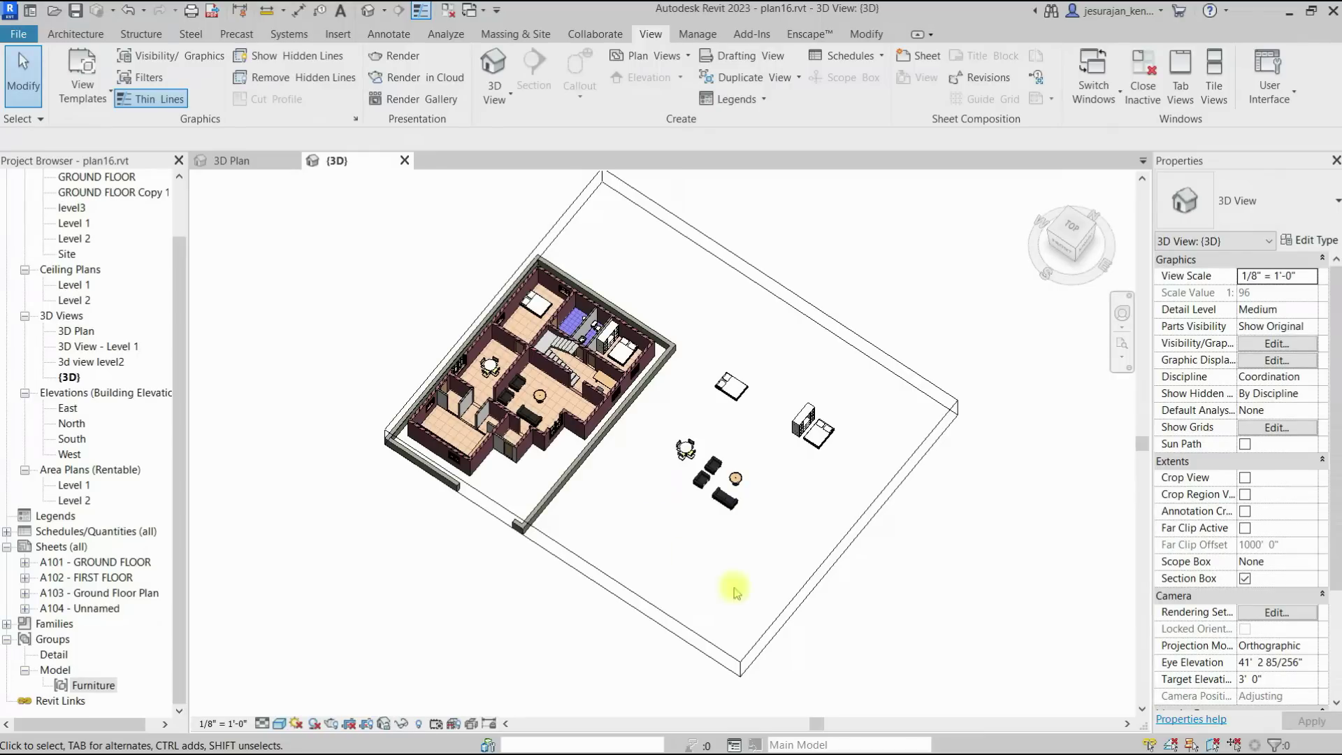
# - Turn off the 3D view's section box and check that the placed furniture selects as one group
pyautogui.click(1245, 580)
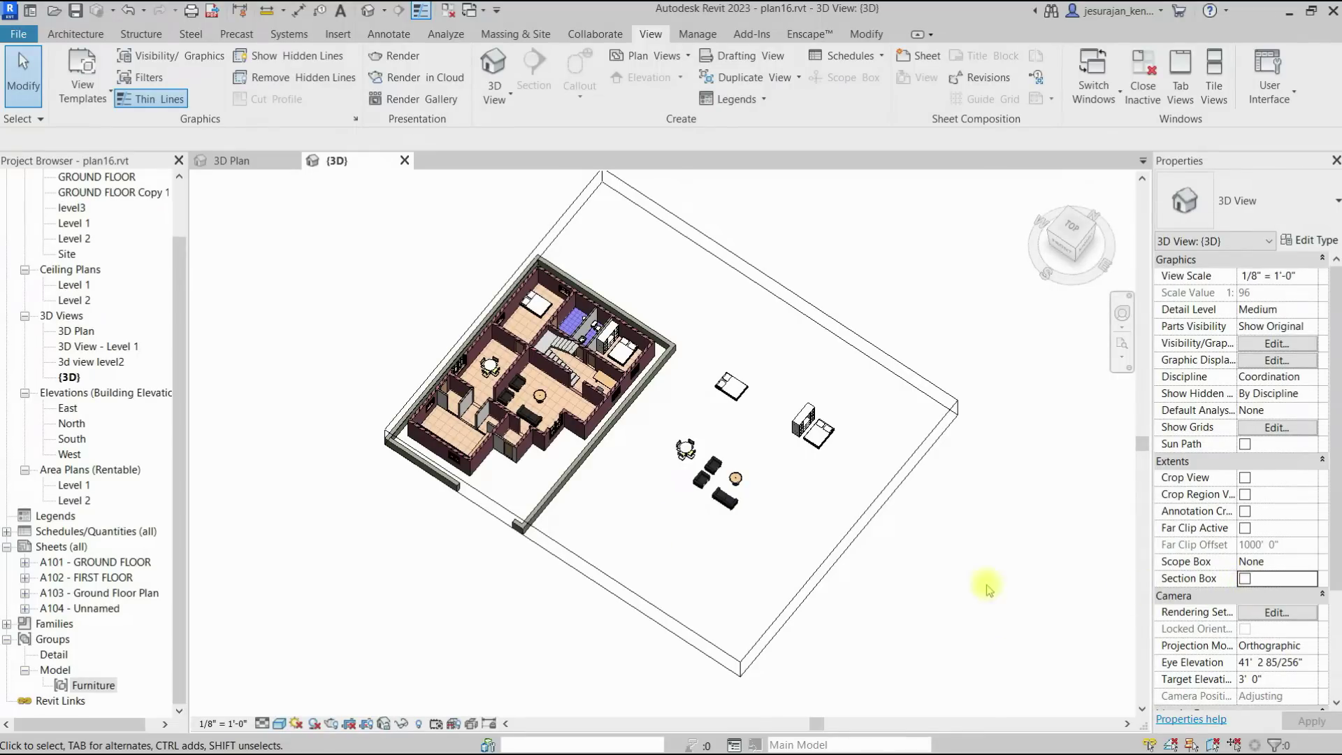
pyautogui.click(742, 480)
pyautogui.scroll(2, 691, 403)
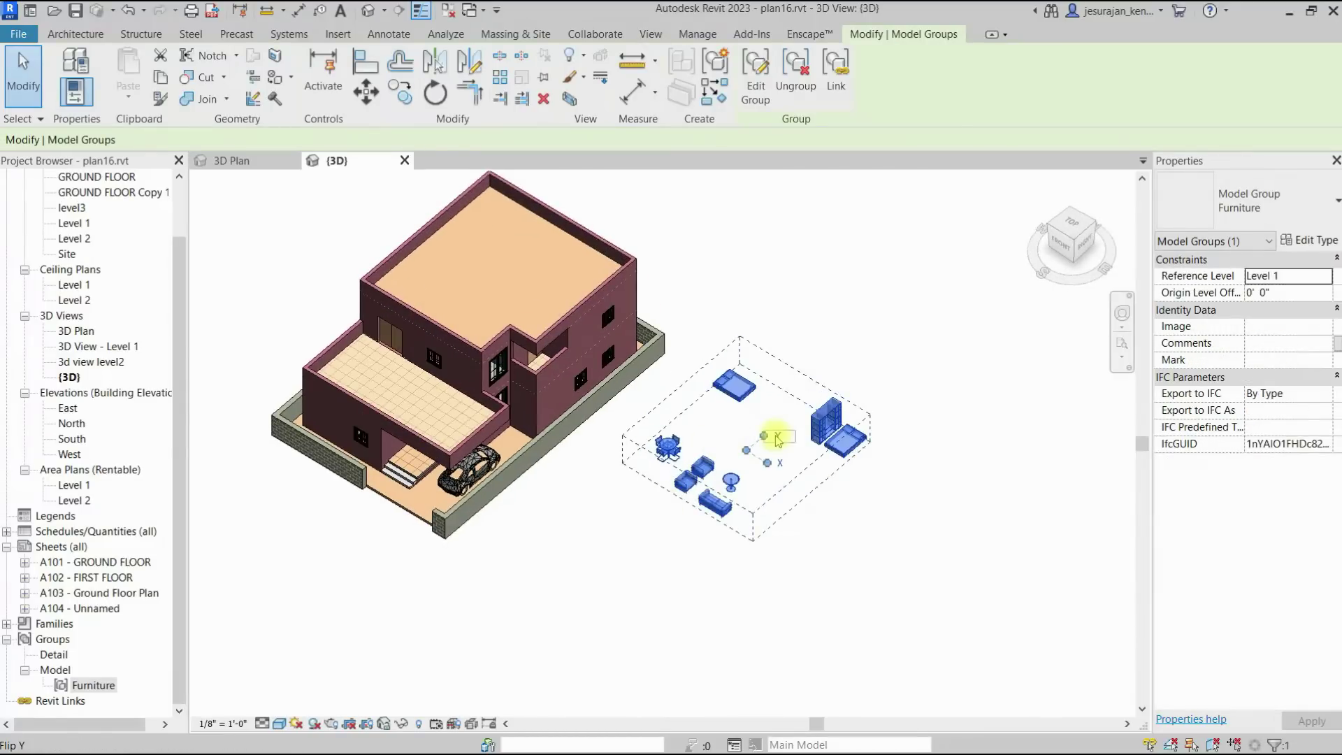
pyautogui.click(630, 584)
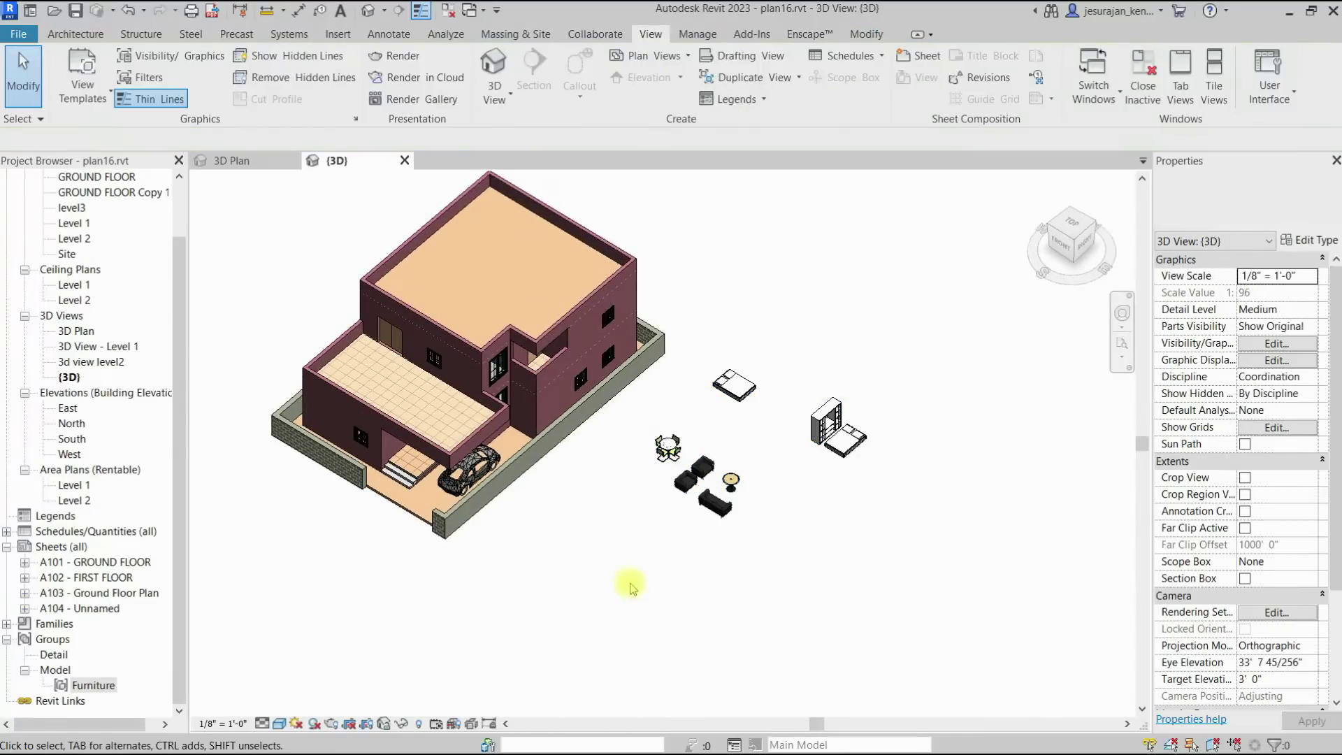
# - Place a second instance of the Furniture model group beyond the first one, farther from the house
pyautogui.click(81, 687)
pyautogui.moveTo(578, 649); pyautogui.dragTo(869, 561)
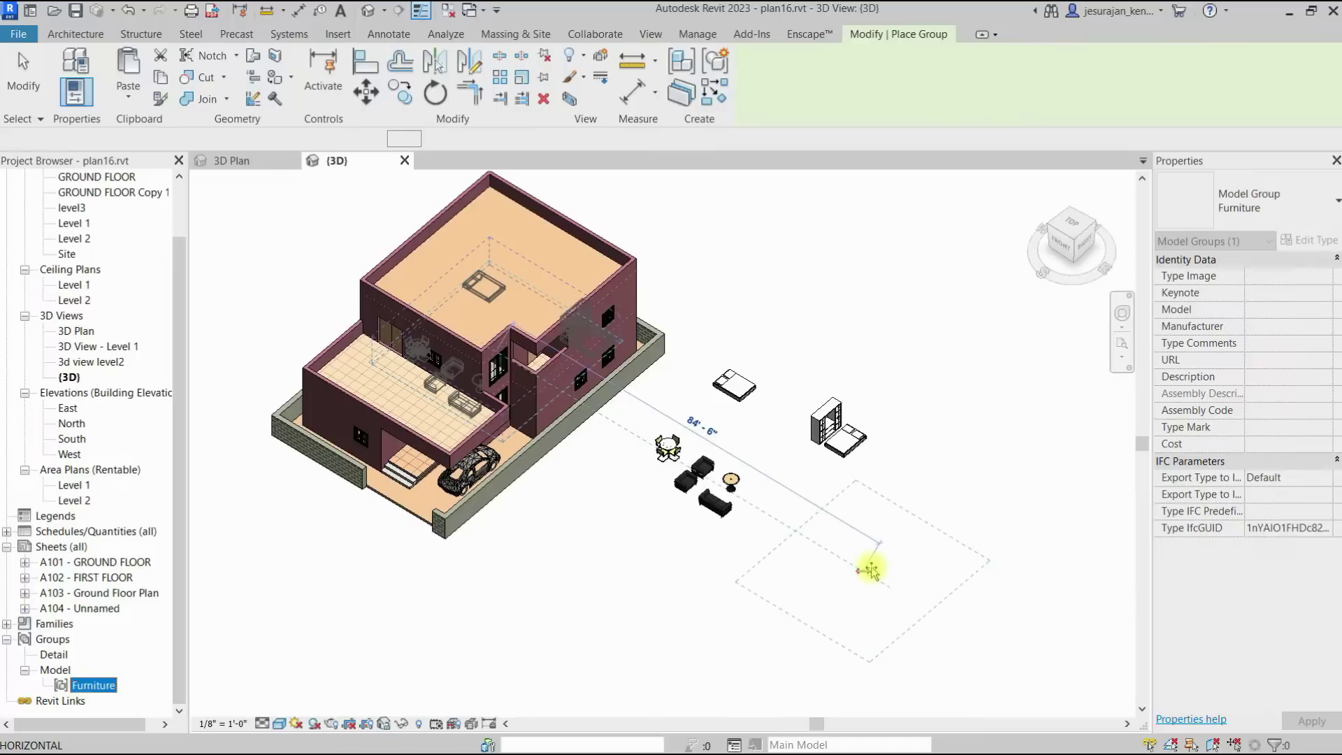
pyautogui.click(933, 572)
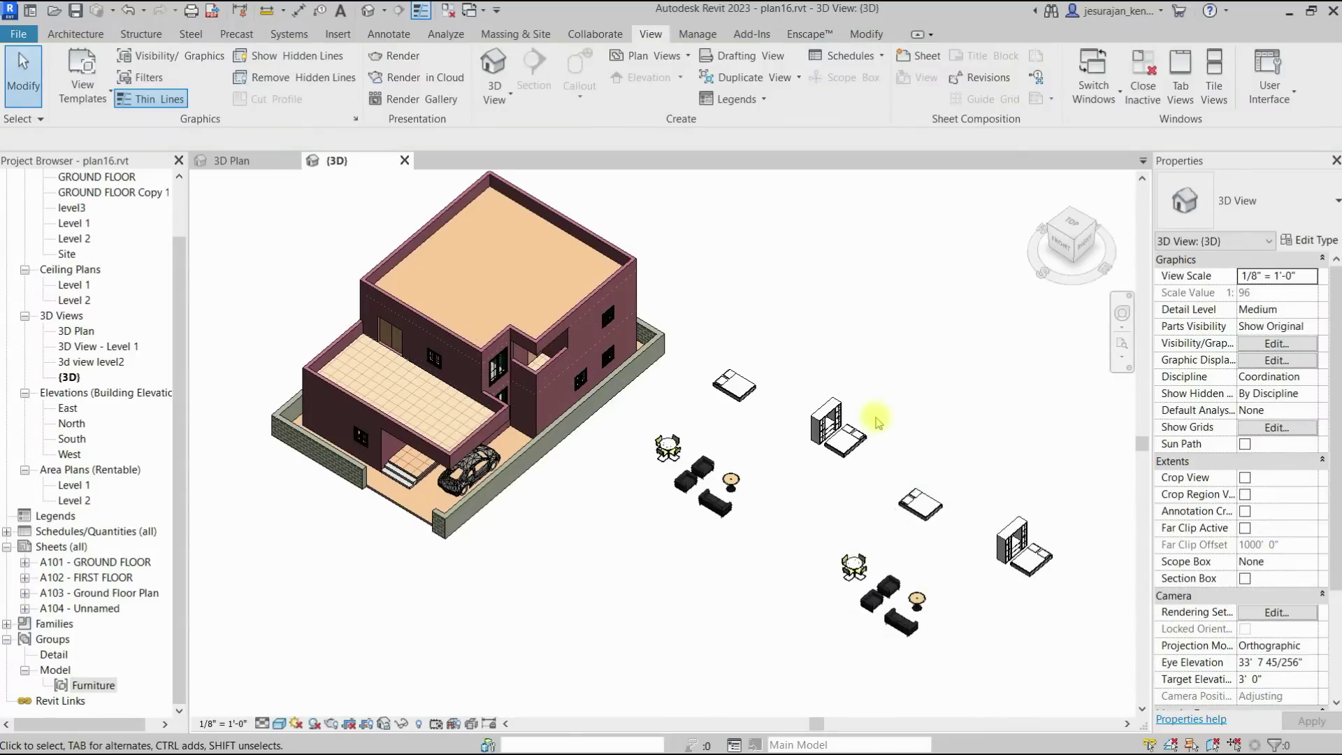
# - Convert the Furniture group nearest the house to a link, replacing it with a new project file named Furniture type 1 on the Desktop
pyautogui.click(831, 406)
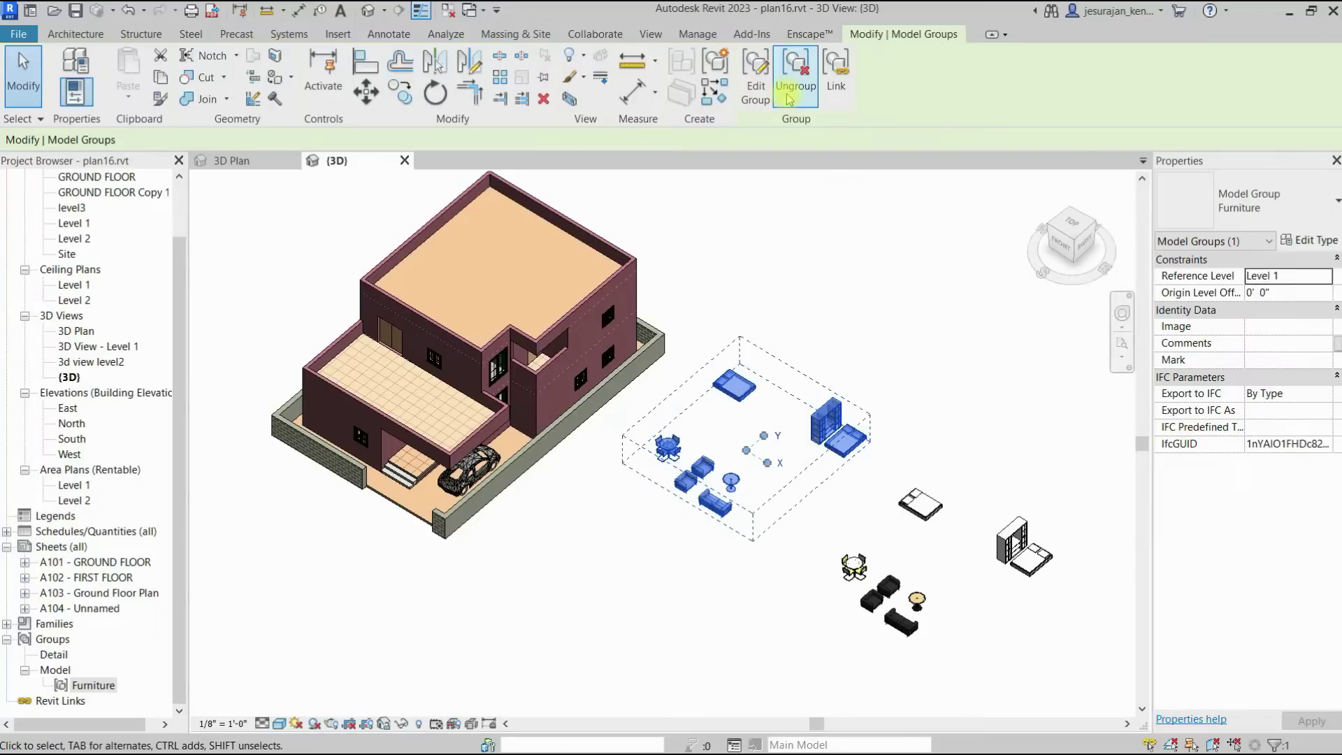
pyautogui.click(861, 346)
pyautogui.click(830, 407)
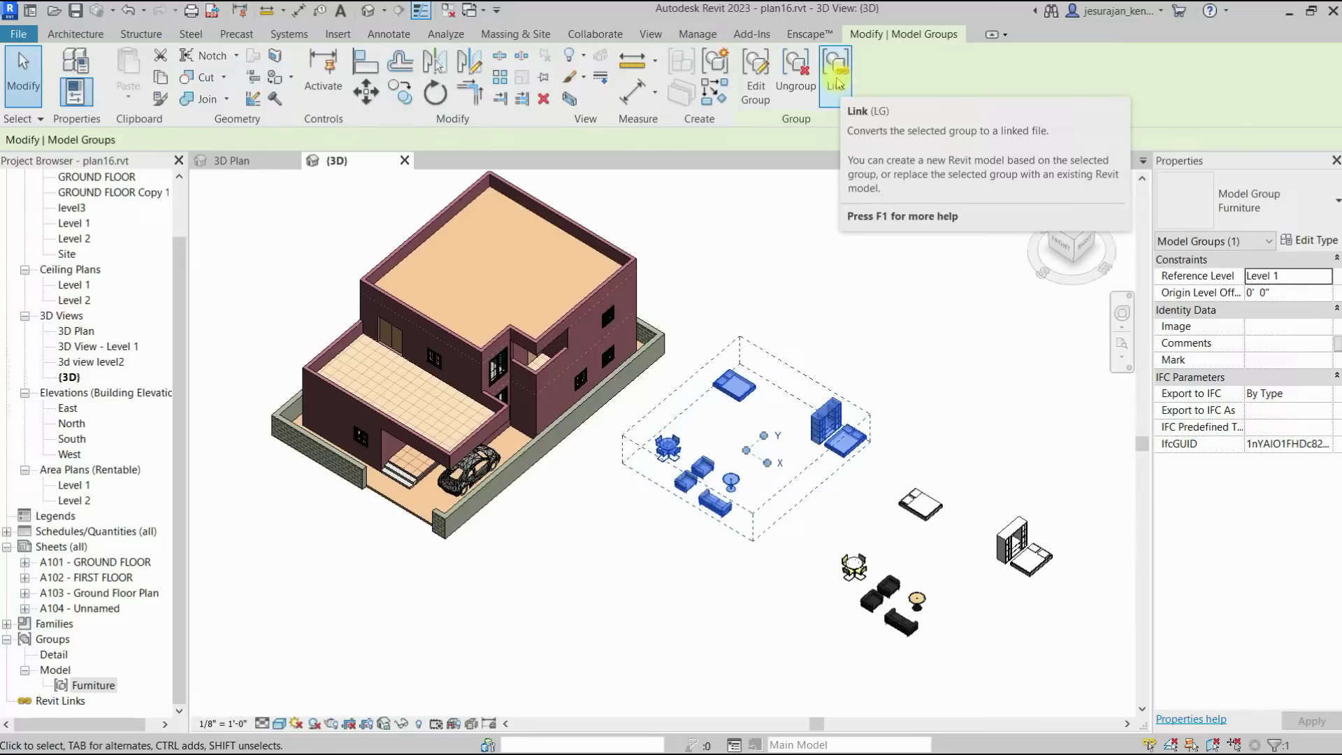
pyautogui.click(835, 80)
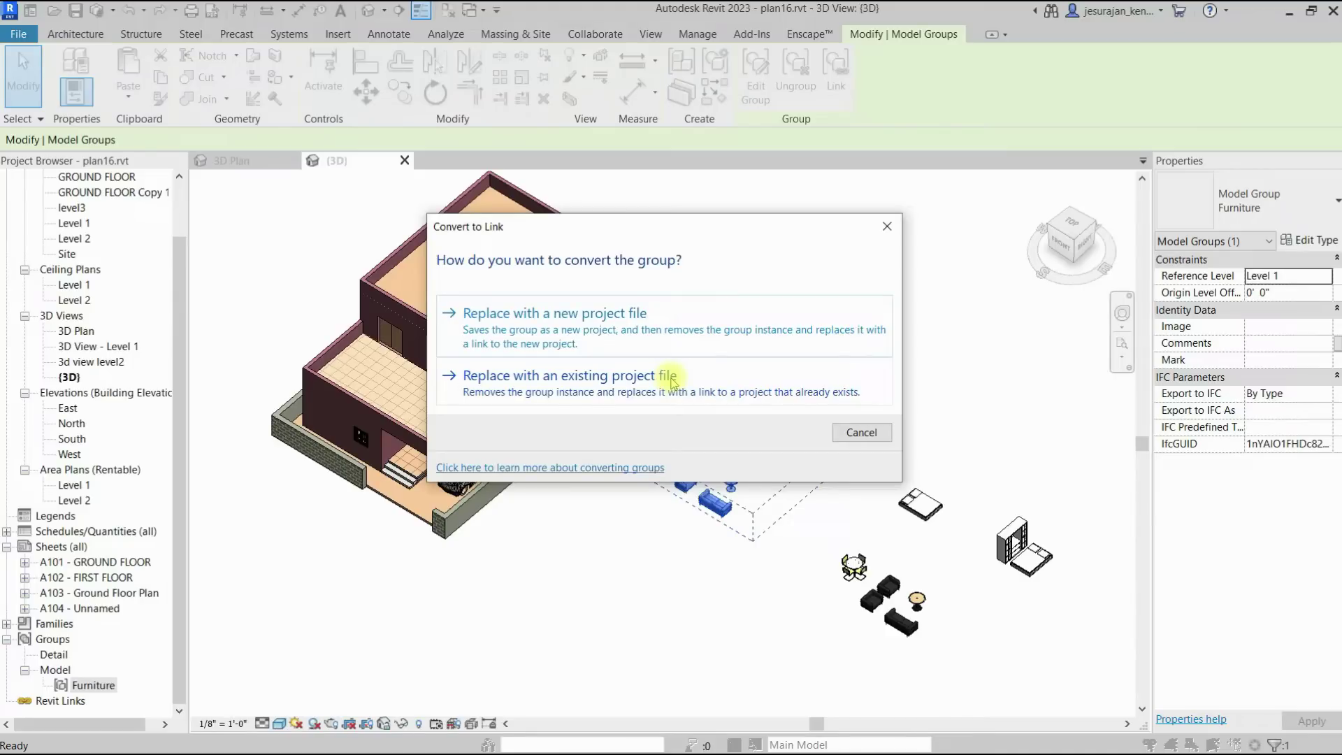
pyautogui.click(610, 319)
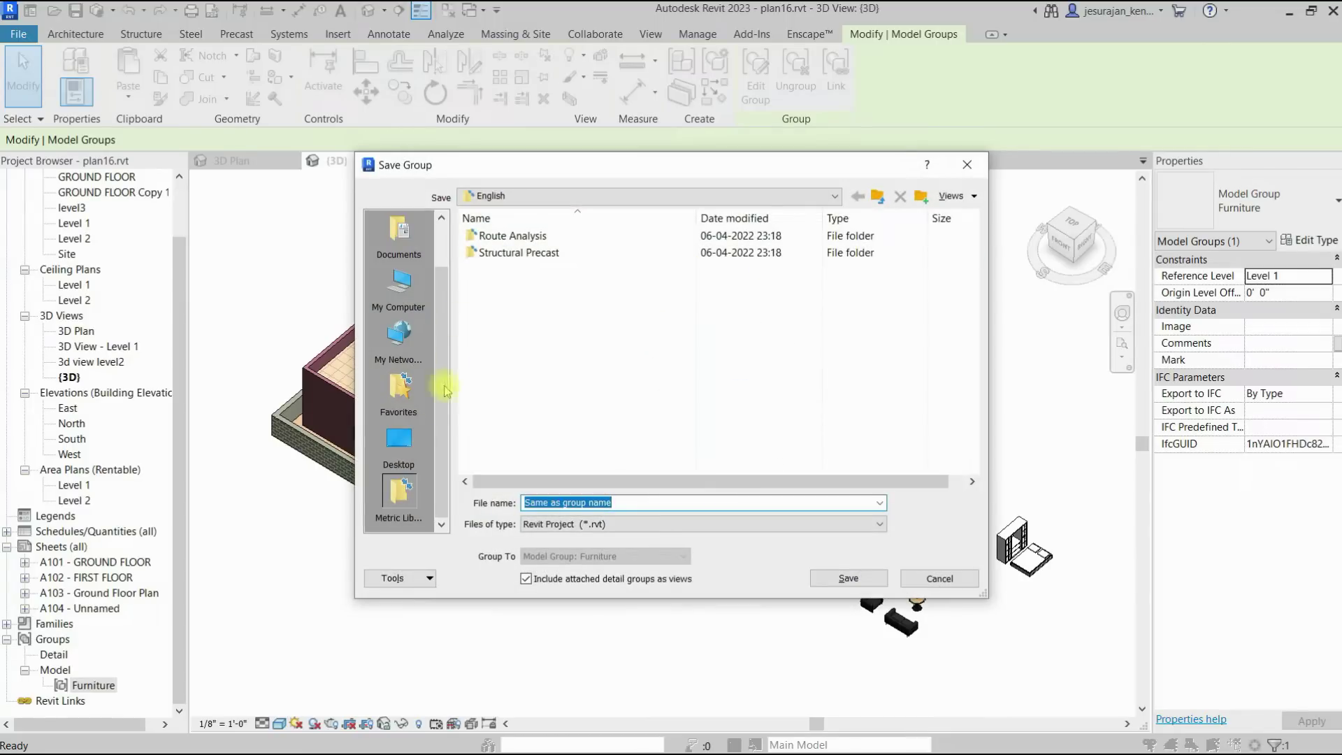
pyautogui.click(404, 439)
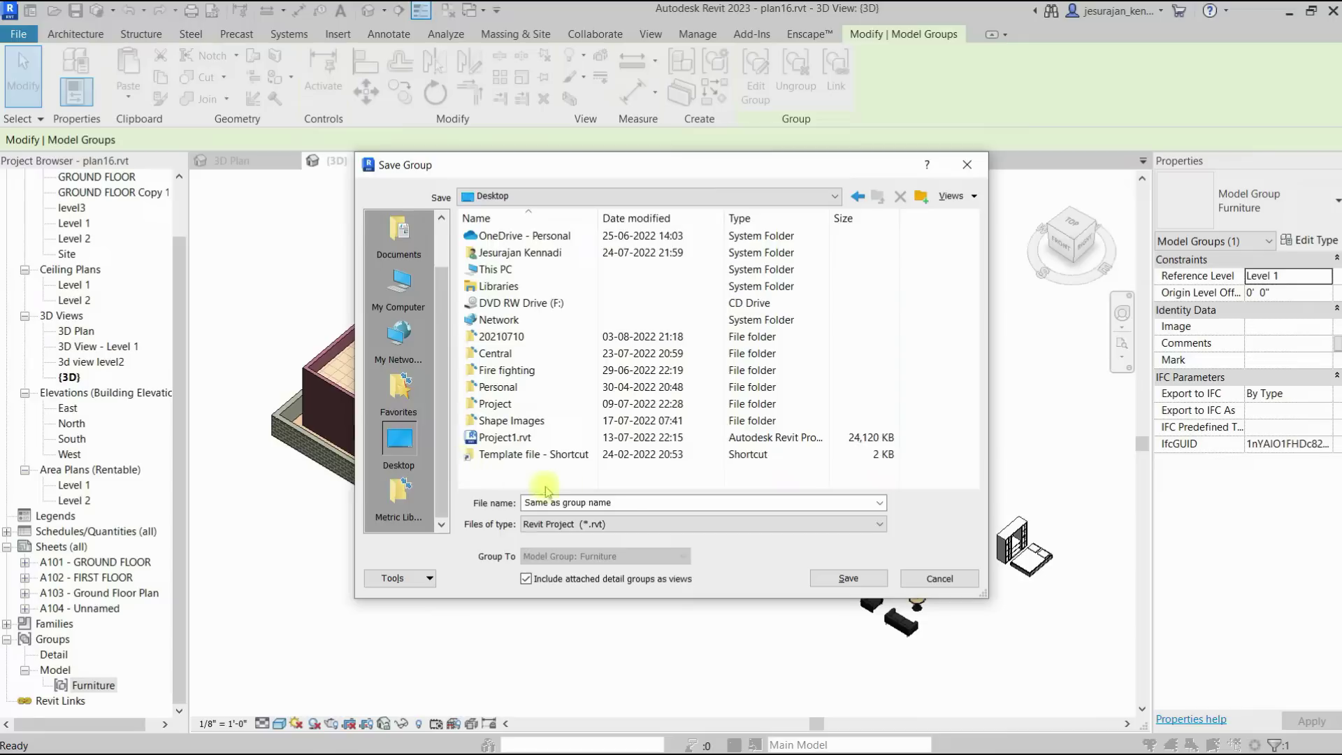
pyautogui.click(679, 503)
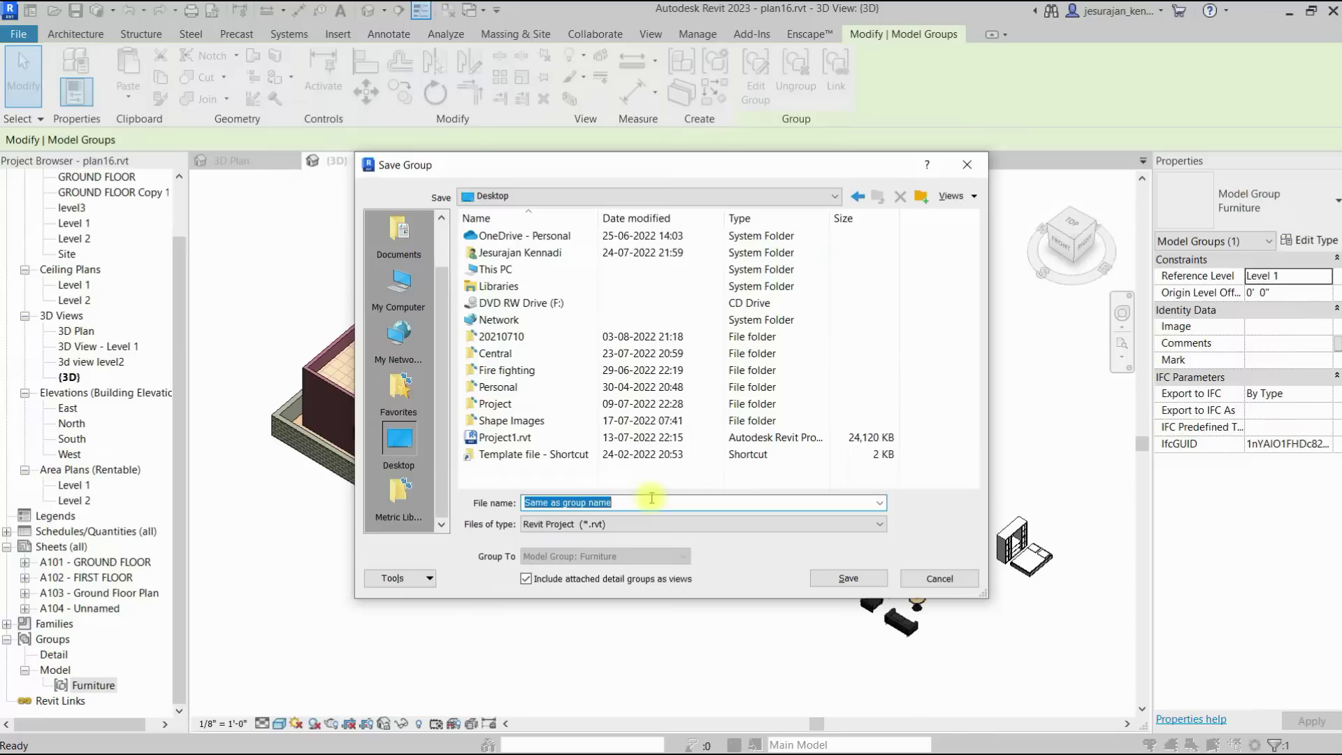
pyautogui.write('Furniture type 1')
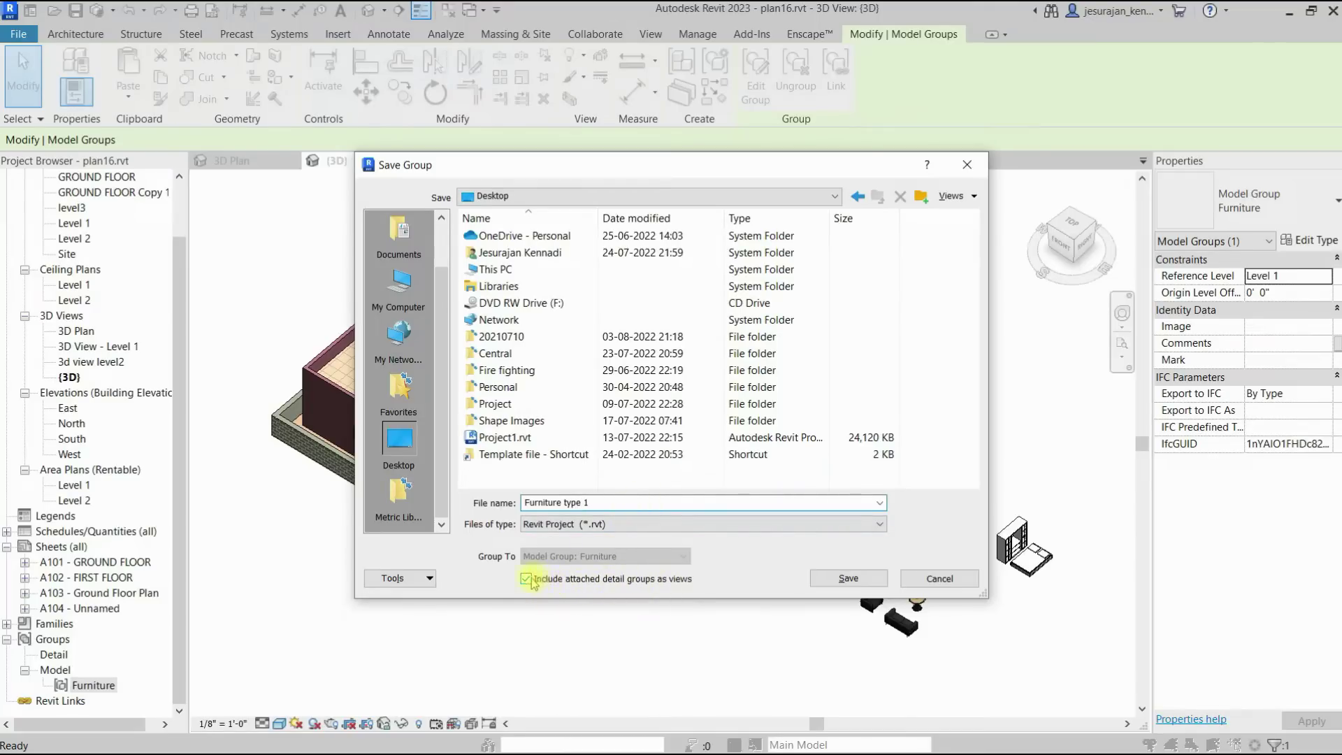
pyautogui.click(843, 578)
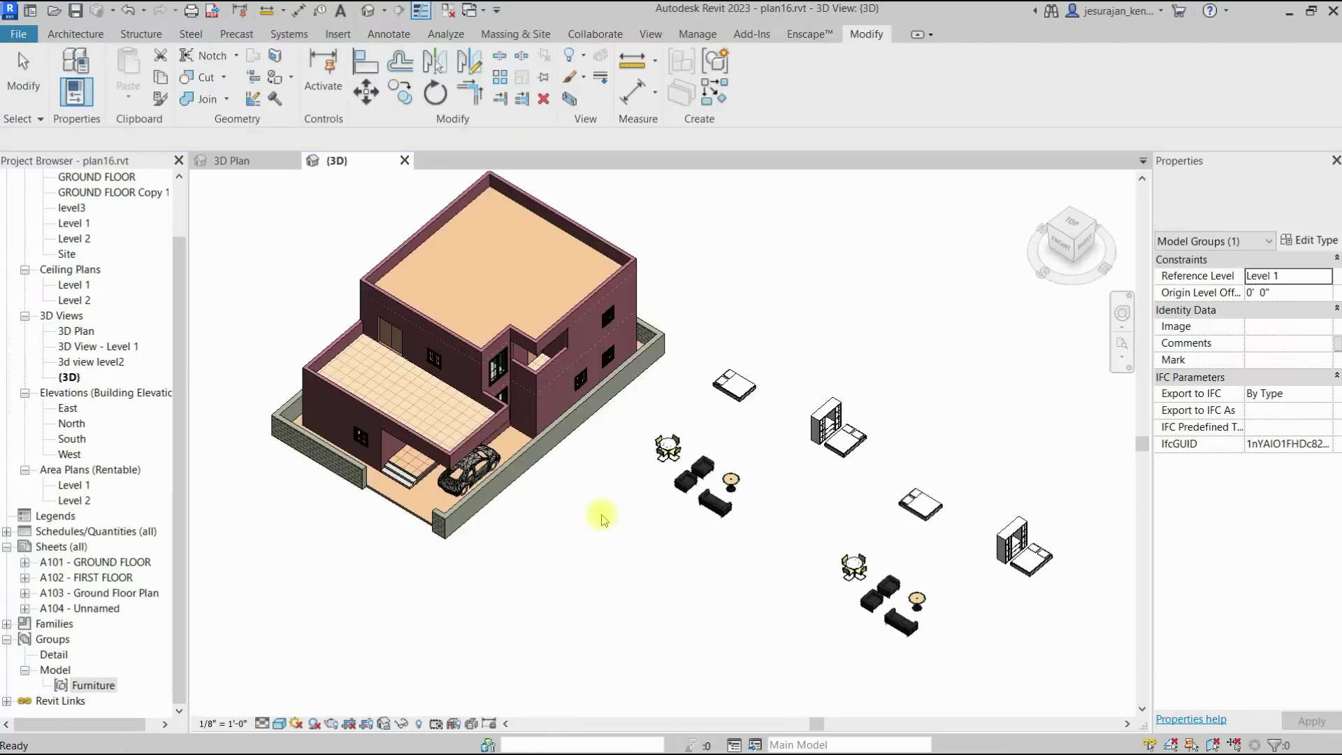
# - Select the linked furniture set beside the house to inspect its link properties and options
pyautogui.click(640, 551)
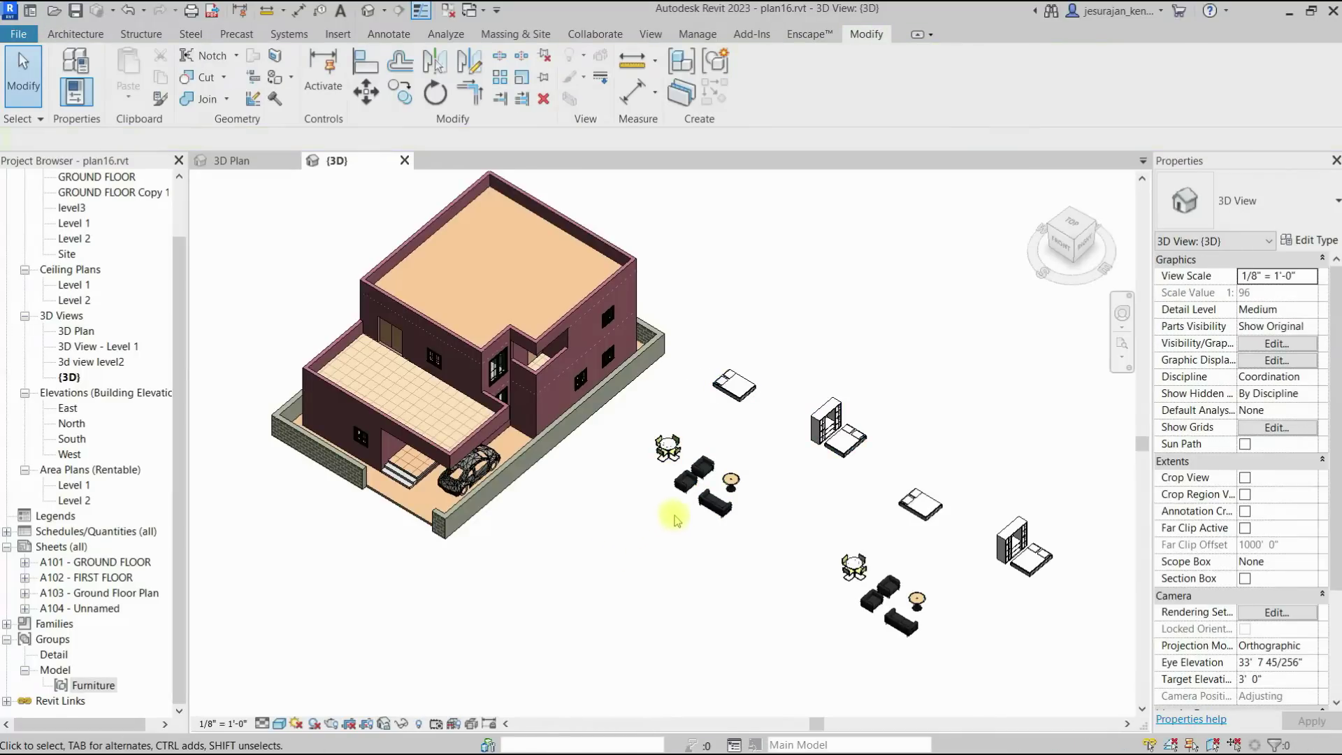
pyautogui.click(713, 506)
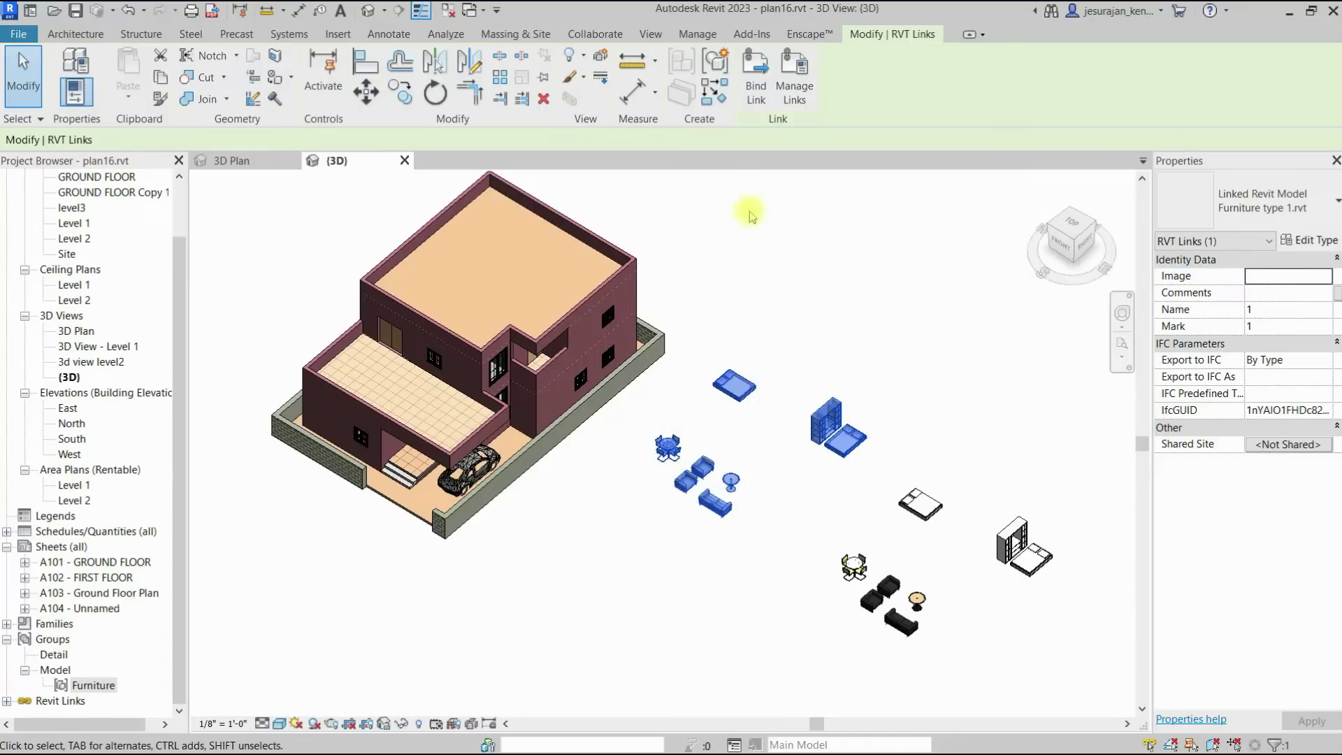
pyautogui.click(784, 313)
pyautogui.moveTo(784, 312); pyautogui.dragTo(628, 265, button='middle')
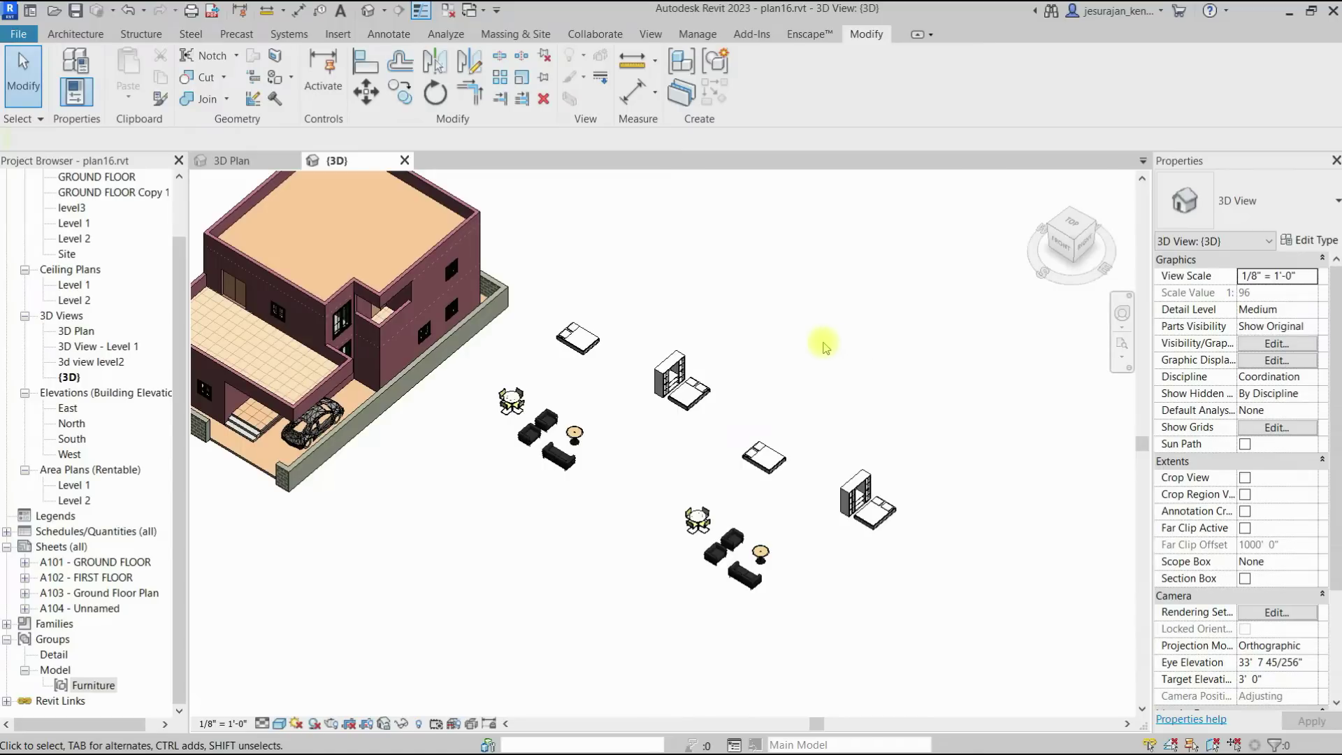
# - Ungroup the Furniture group instance farthest from the house
pyautogui.click(788, 463)
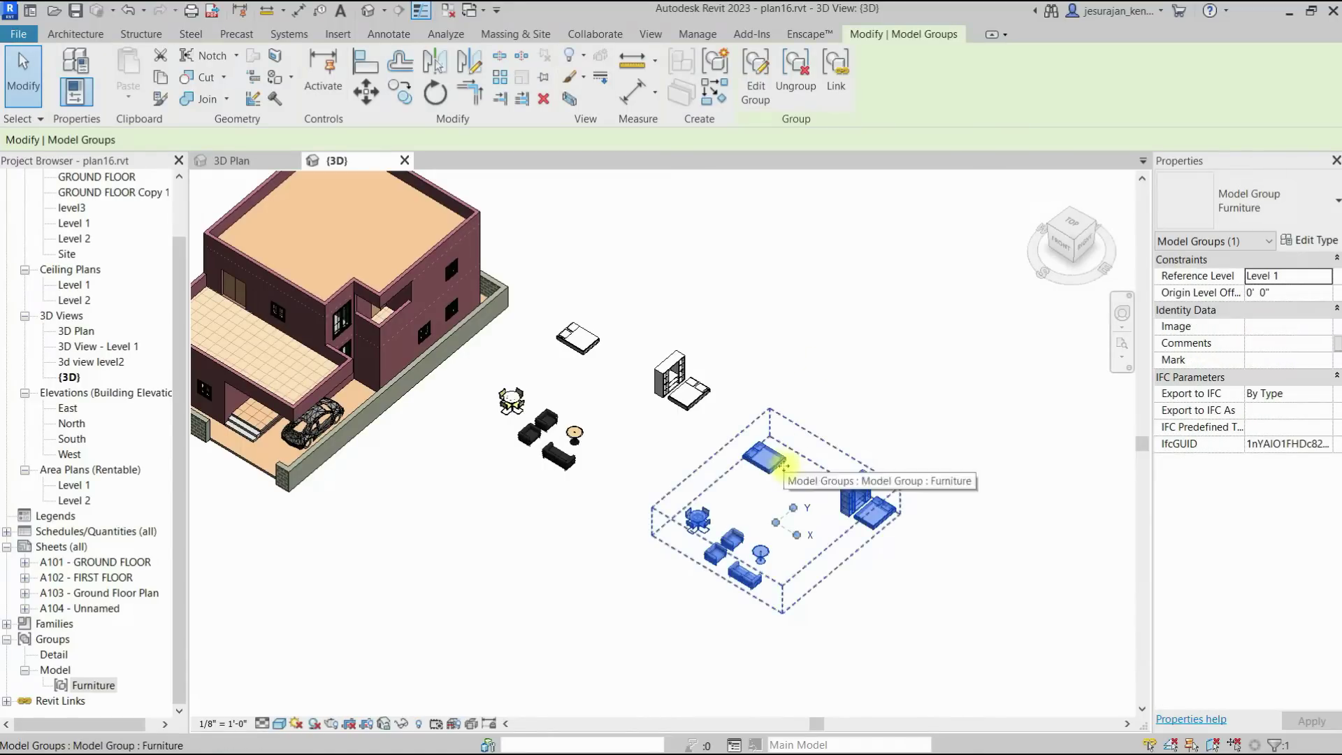
pyautogui.click(822, 384)
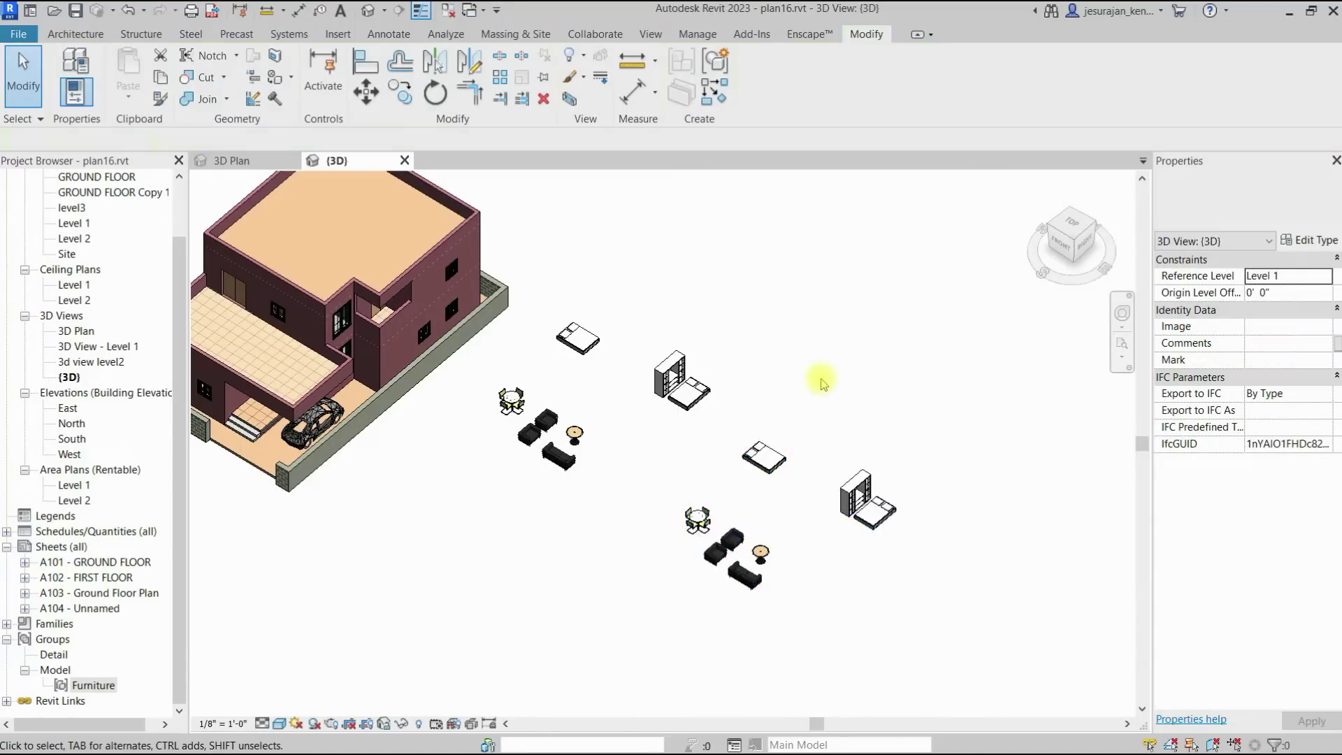
pyautogui.click(781, 468)
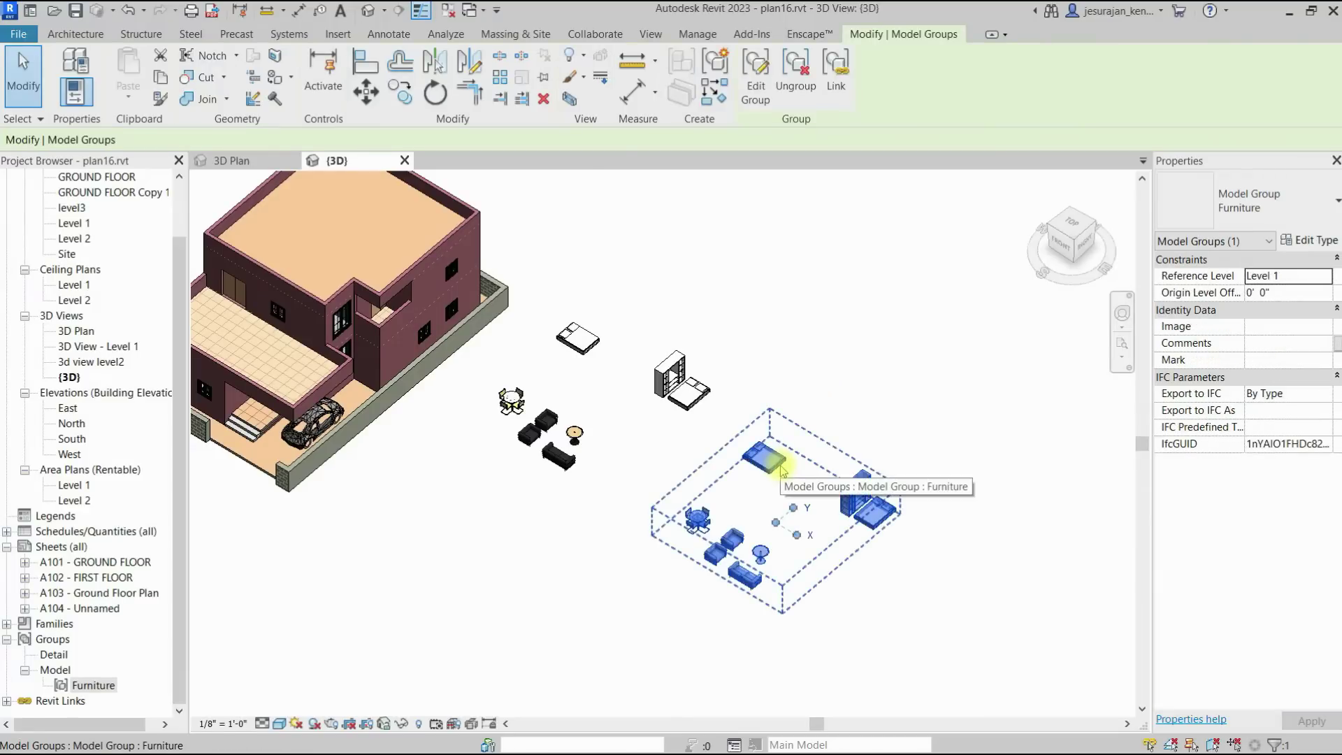
pyautogui.click(795, 70)
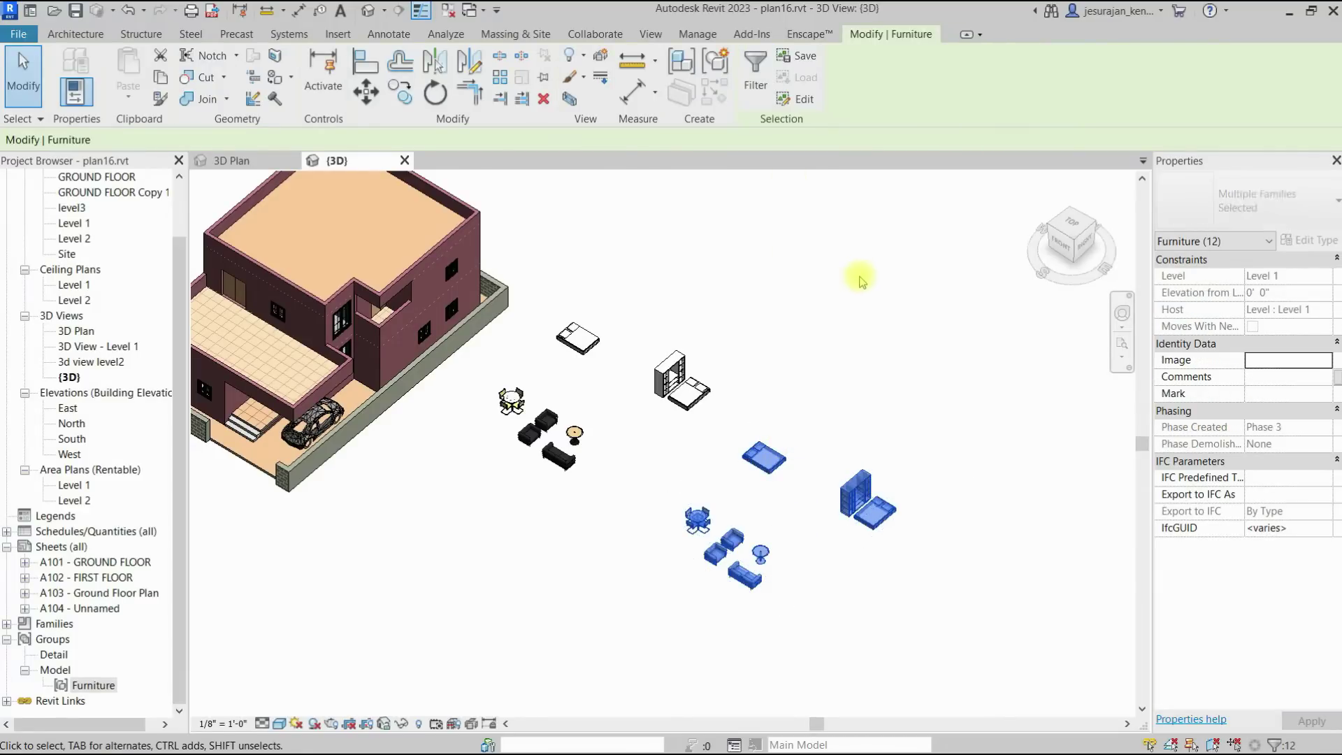
pyautogui.click(859, 275)
# - Move the ungrouped wardrobe with its adjacent bed, and the other bed, closer to the dining table and seating
pyautogui.click(1068, 235)
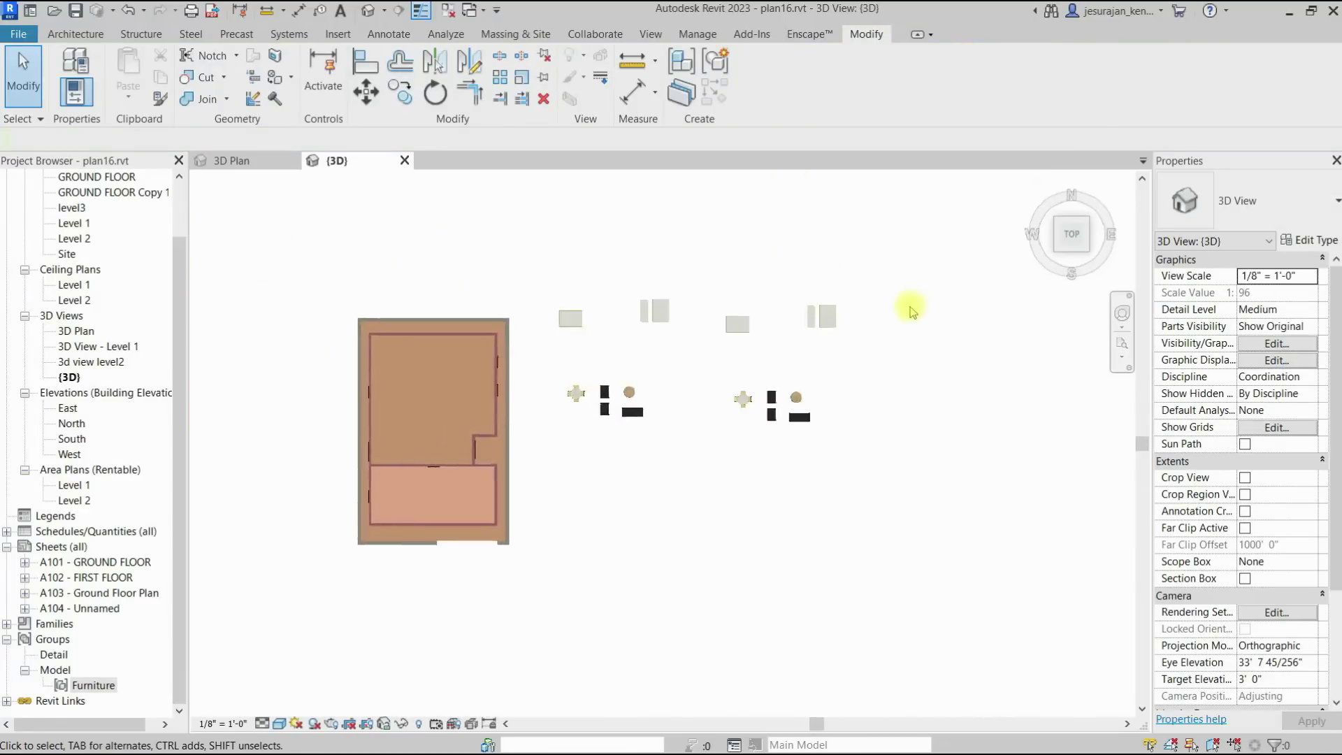
pyautogui.moveTo(824, 296); pyautogui.dragTo(936, 418)
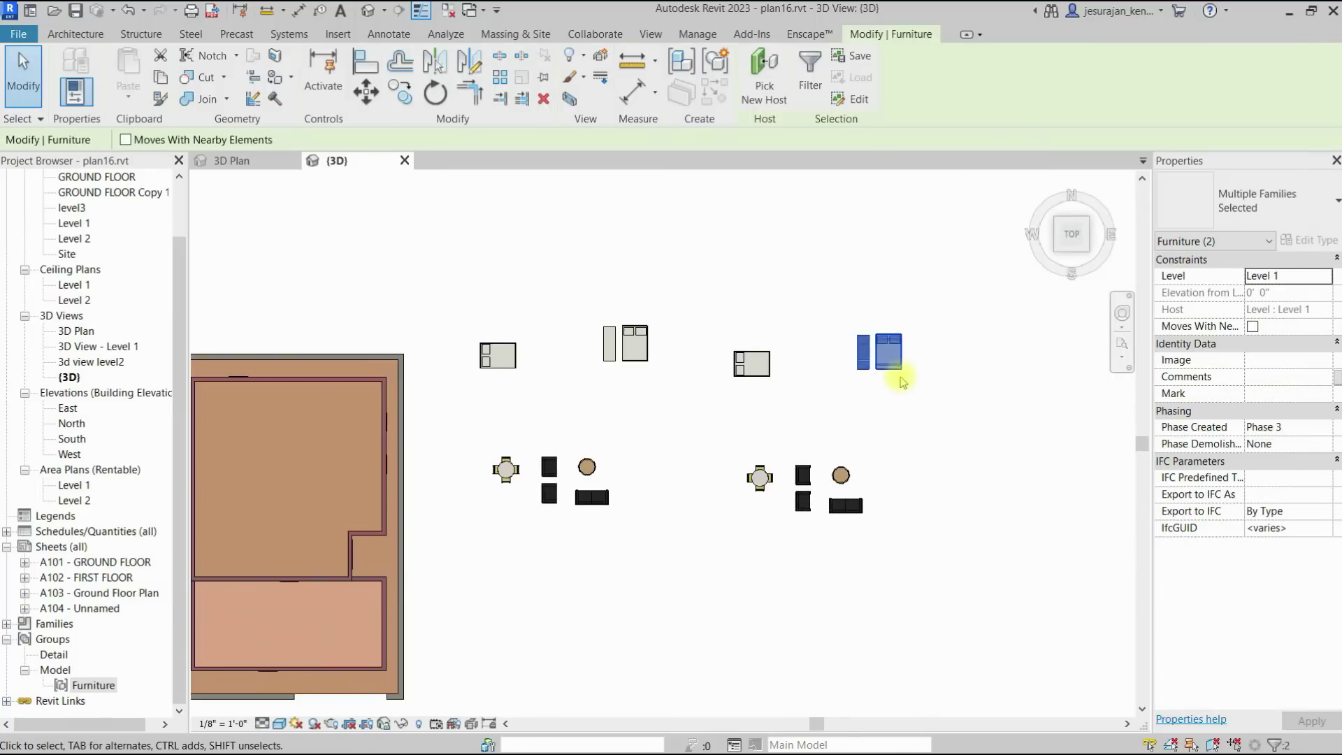
pyautogui.moveTo(899, 368); pyautogui.dragTo(850, 421)
pyautogui.click(915, 419)
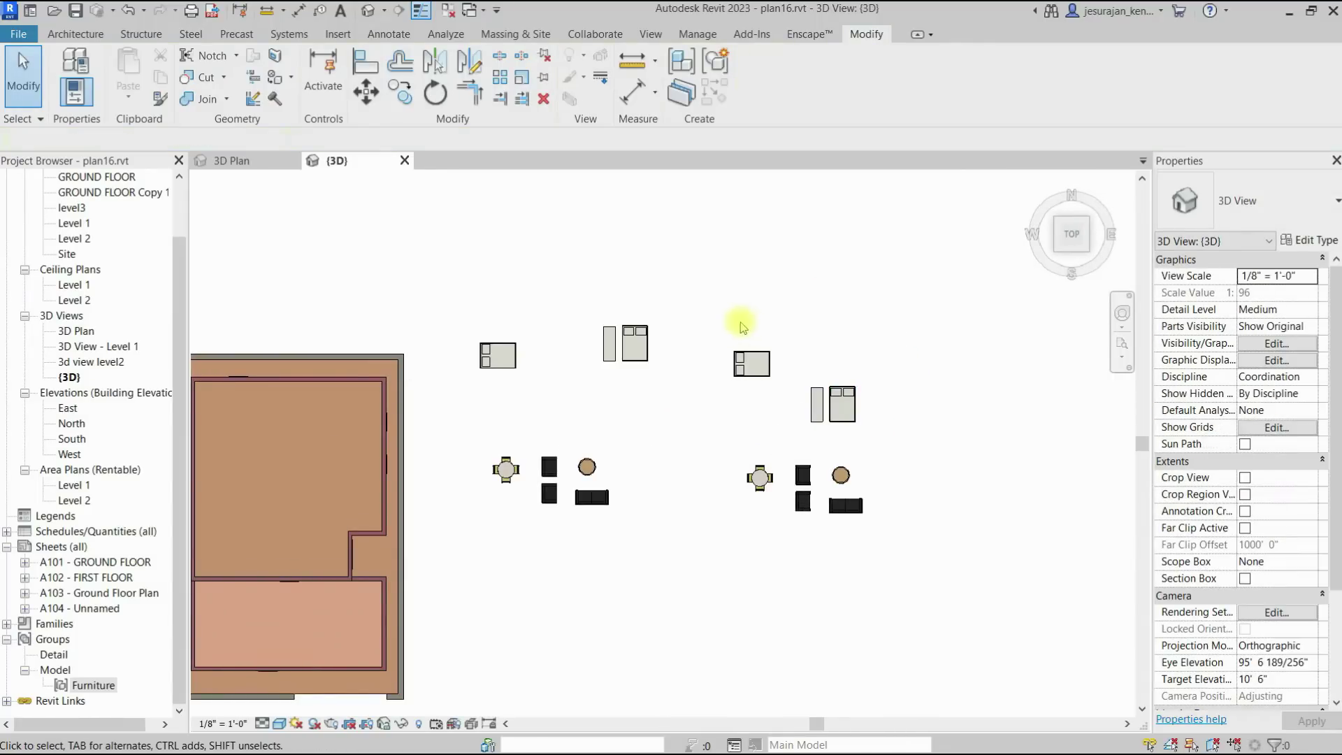
pyautogui.moveTo(717, 327); pyautogui.dragTo(787, 429)
pyautogui.click(942, 398)
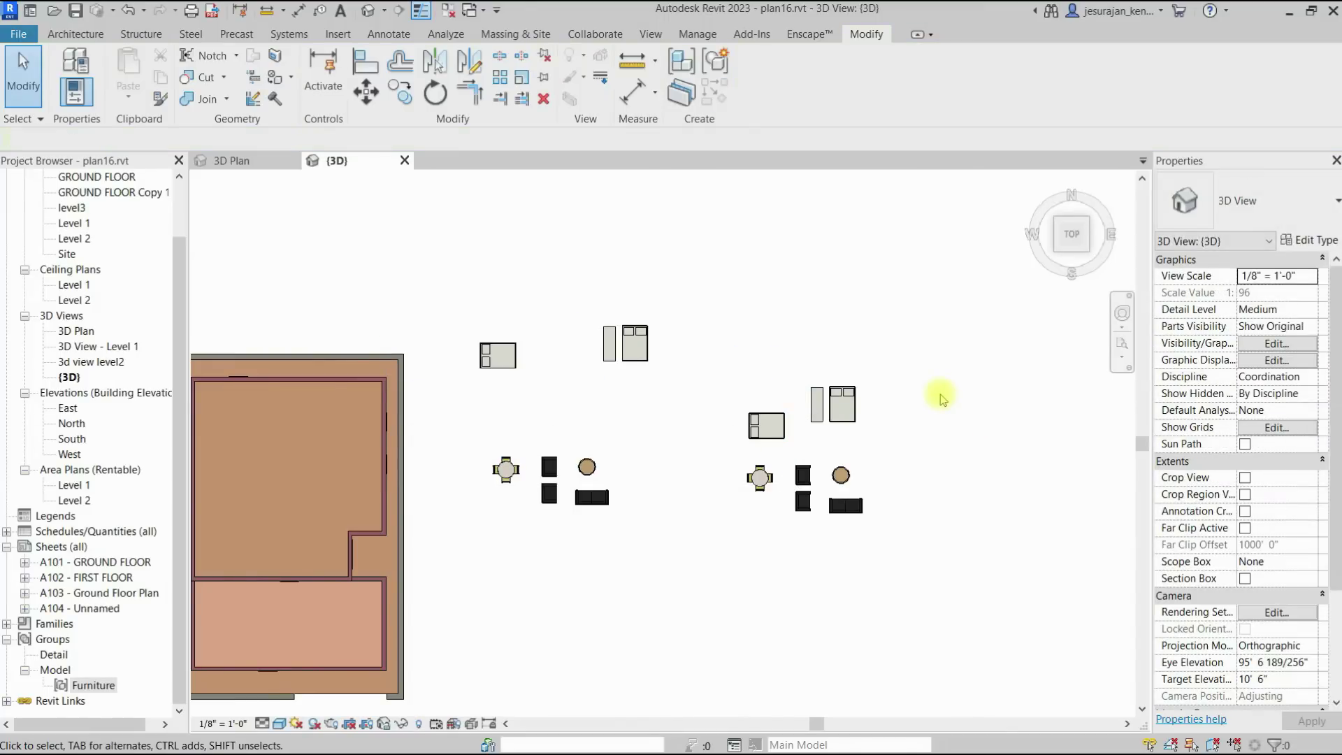
# - Move the ungrouped armchairs, round table and sofa together toward the beds, leaving the linked furniture set in place
pyautogui.click(514, 360)
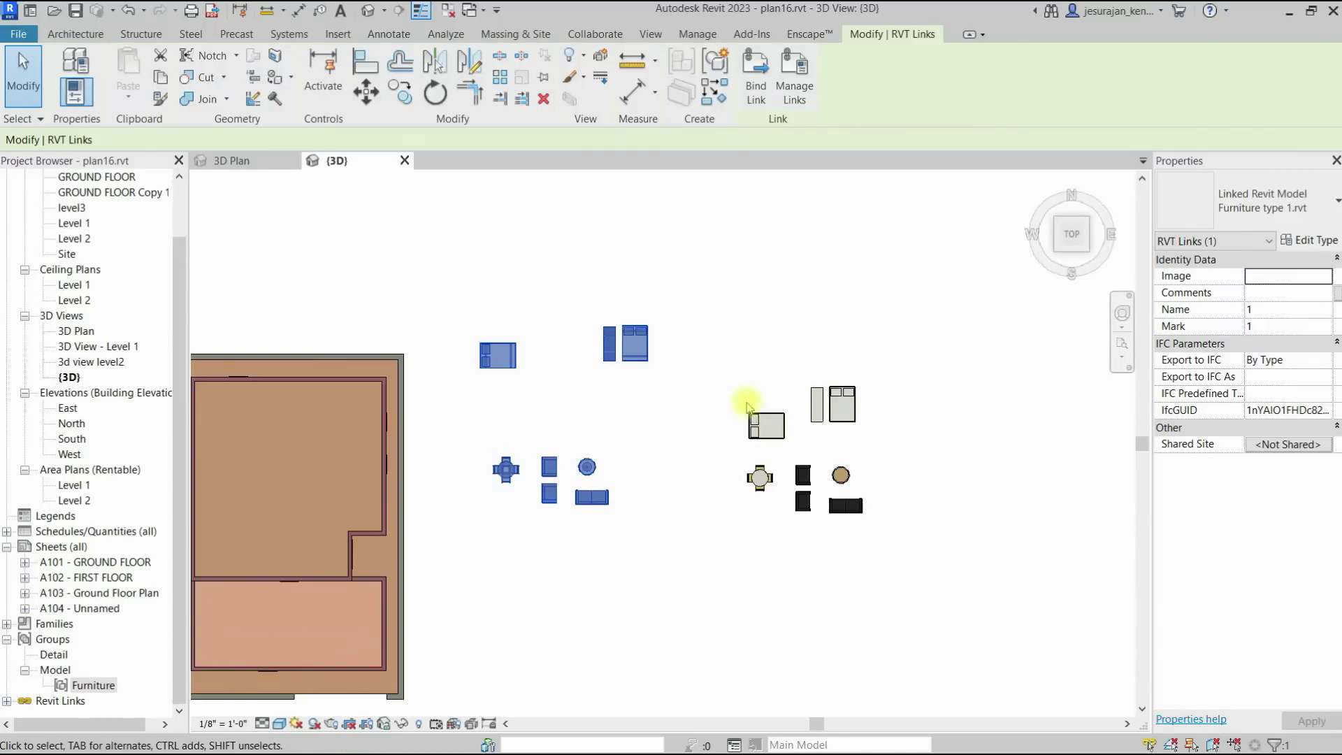
pyautogui.scroll(2, 769, 419)
pyautogui.moveTo(756, 416); pyautogui.dragTo(883, 563)
pyautogui.moveTo(846, 497); pyautogui.dragTo(839, 451)
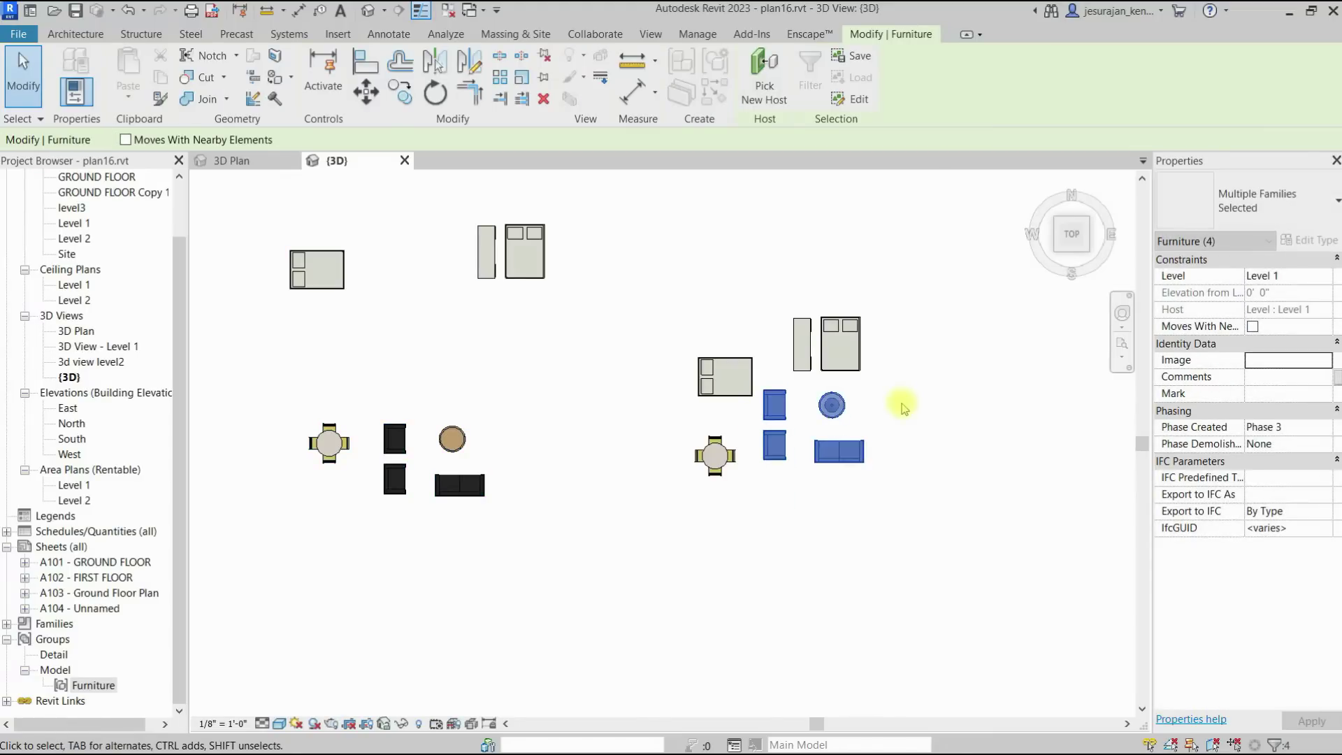
pyautogui.click(902, 408)
# - Group all eight rearranged furniture pieces as a new model group, keeping the default name
pyautogui.moveTo(621, 259); pyautogui.dragTo(956, 615)
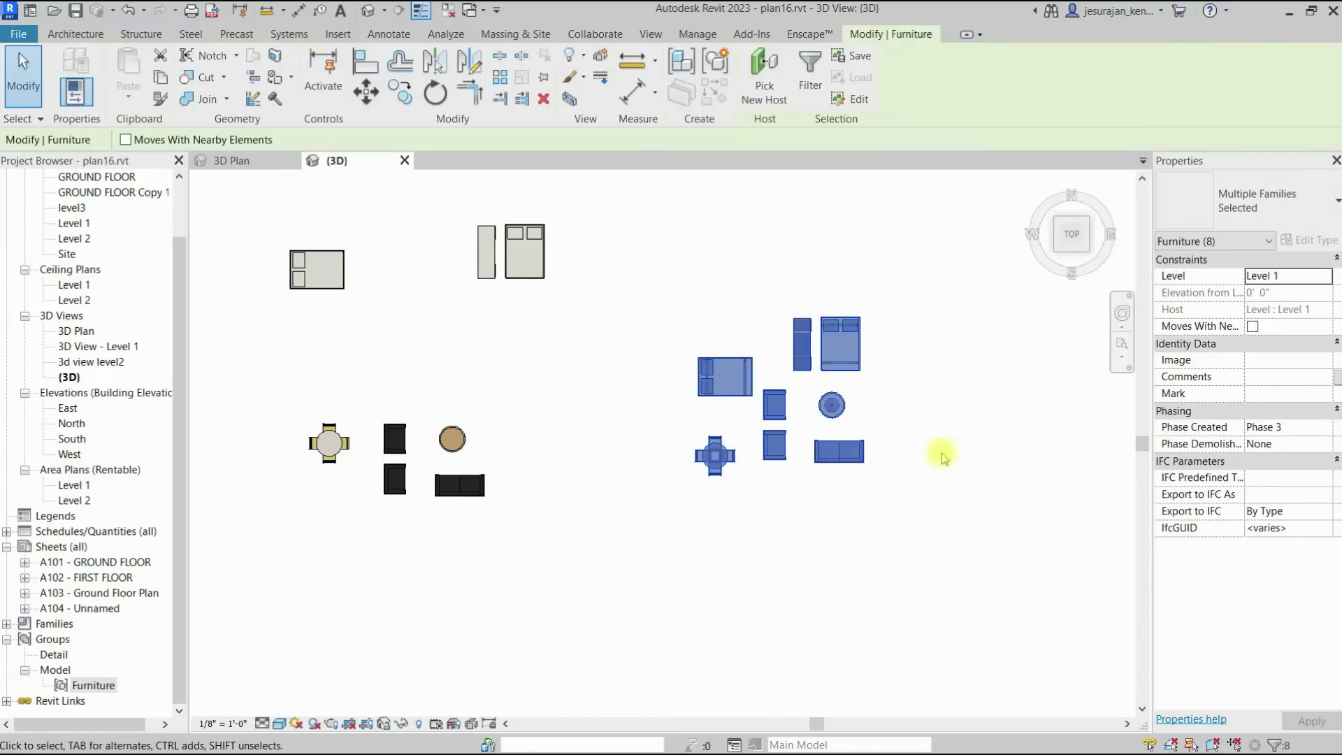
pyautogui.click(717, 70)
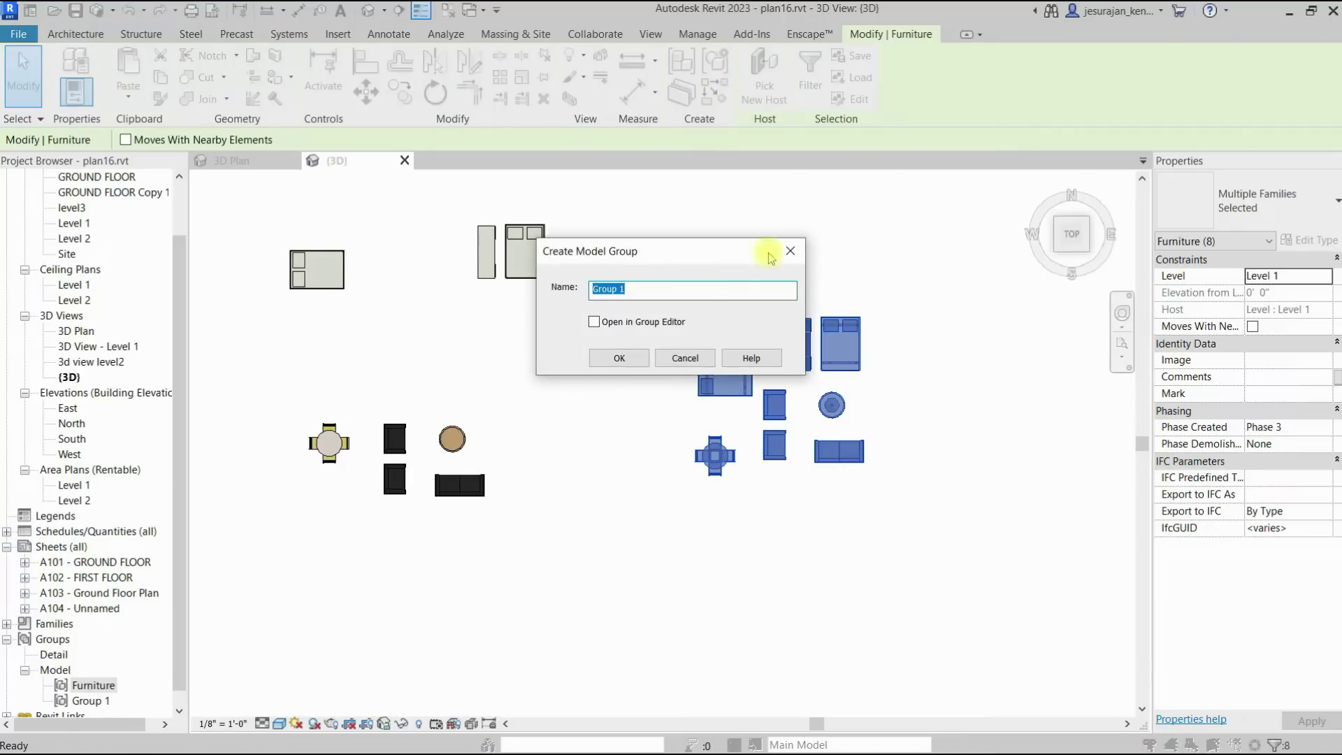
pyautogui.click(622, 358)
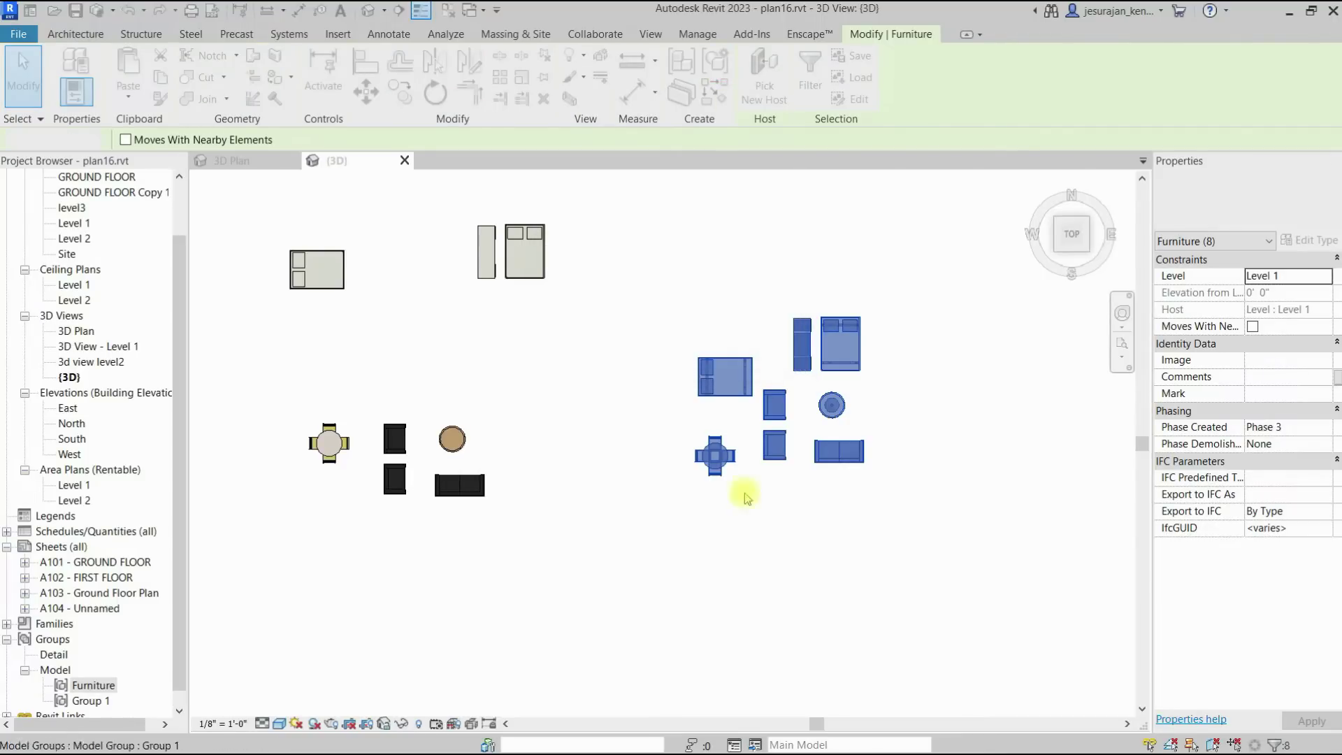
# - Start converting the rearranged furniture group, Group 1, to a link that replaces it with an existing project file
pyautogui.click(867, 530)
pyautogui.keyDown('shift'); pyautogui.moveTo(866, 530); pyautogui.dragTo(860, 451, button='middle'); pyautogui.keyUp('shift')
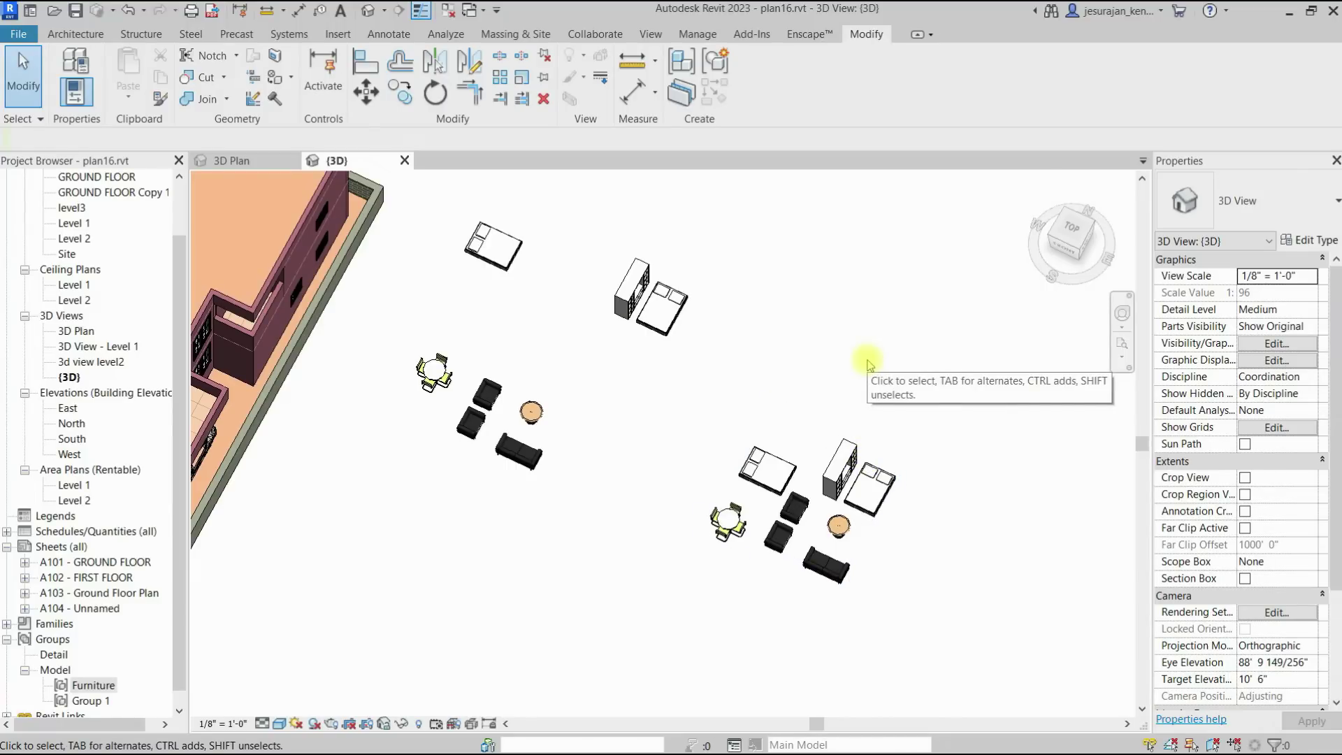
pyautogui.click(851, 447)
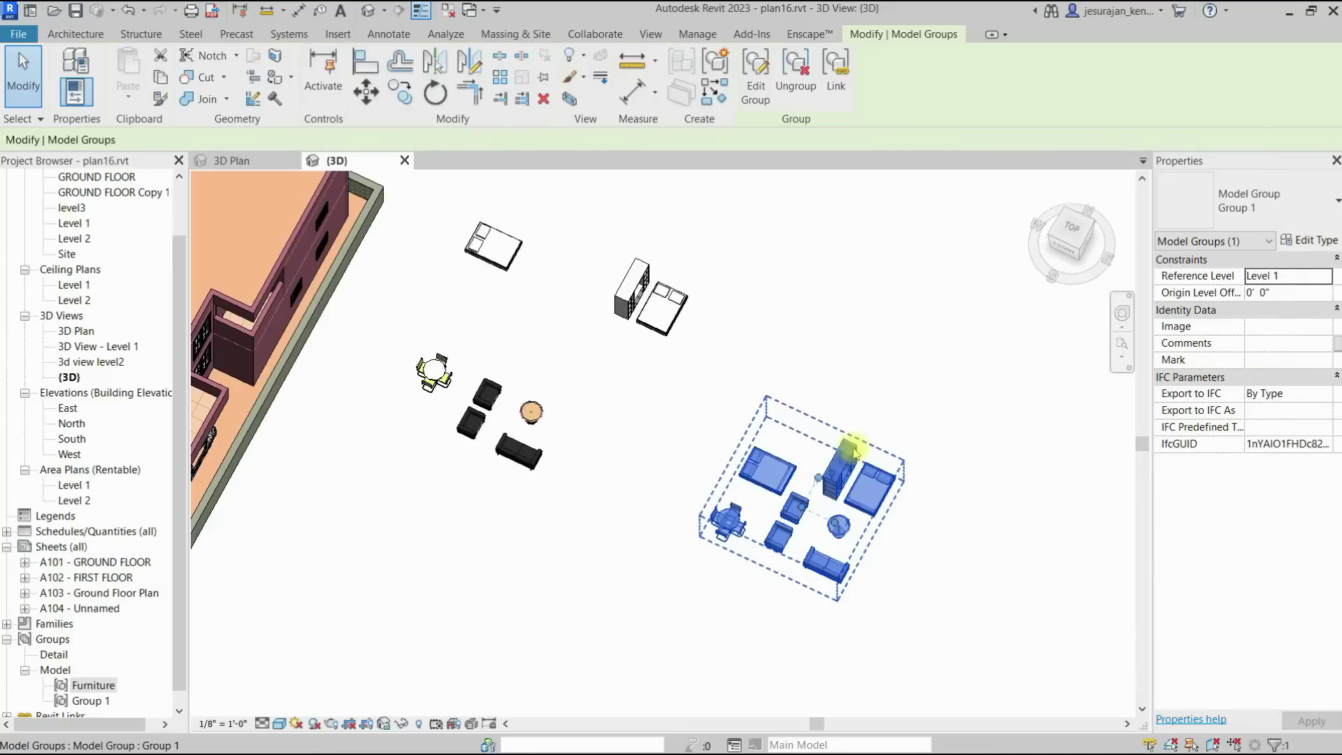
pyautogui.click(837, 81)
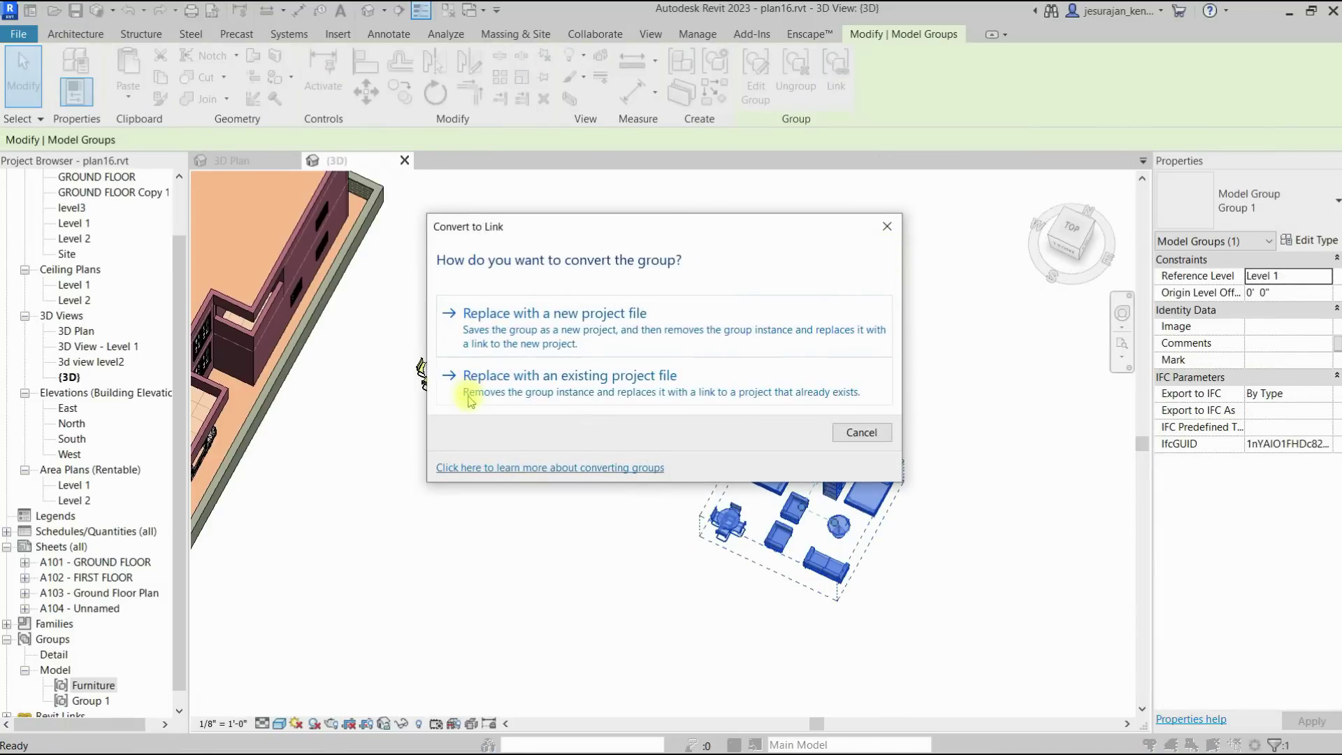
pyautogui.click(592, 383)
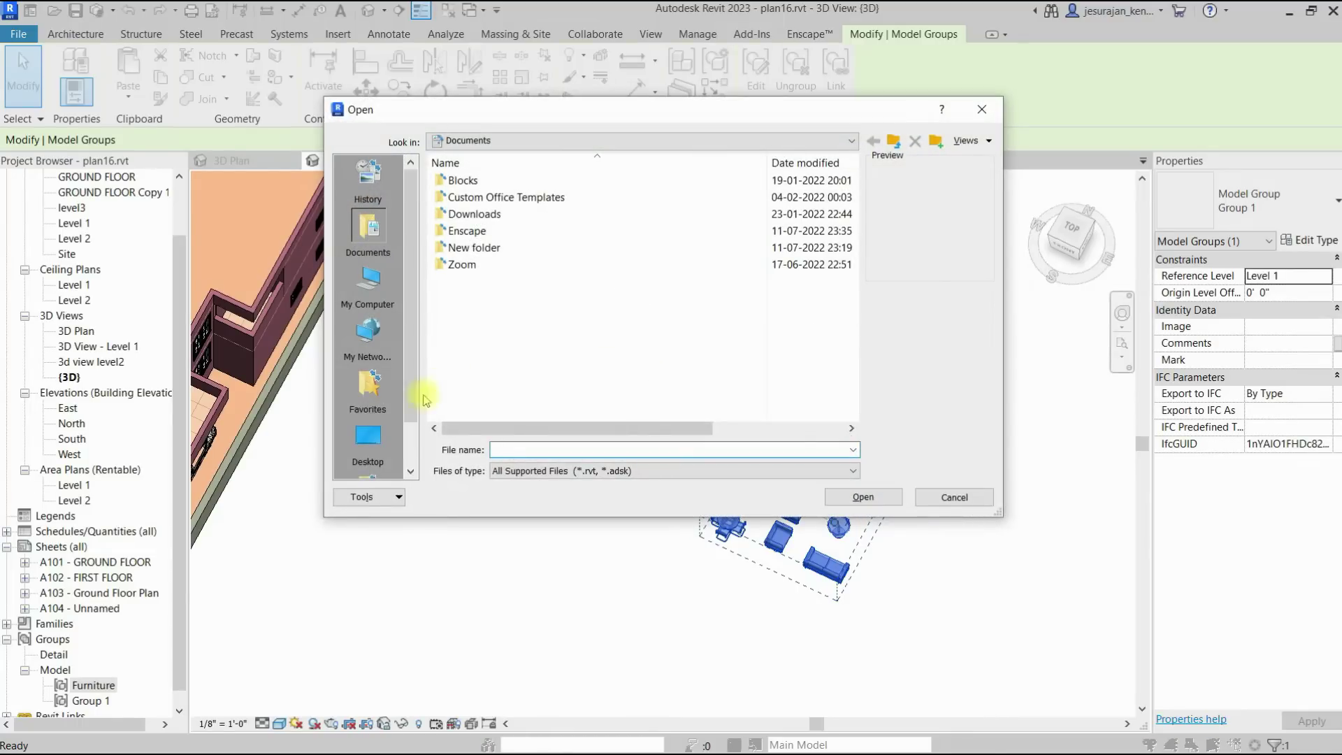
# - Choose Furniture type 1.rvt from the Desktop as the linked project replacing the group, keeping the group visible beside the file dialog
pyautogui.click(369, 440)
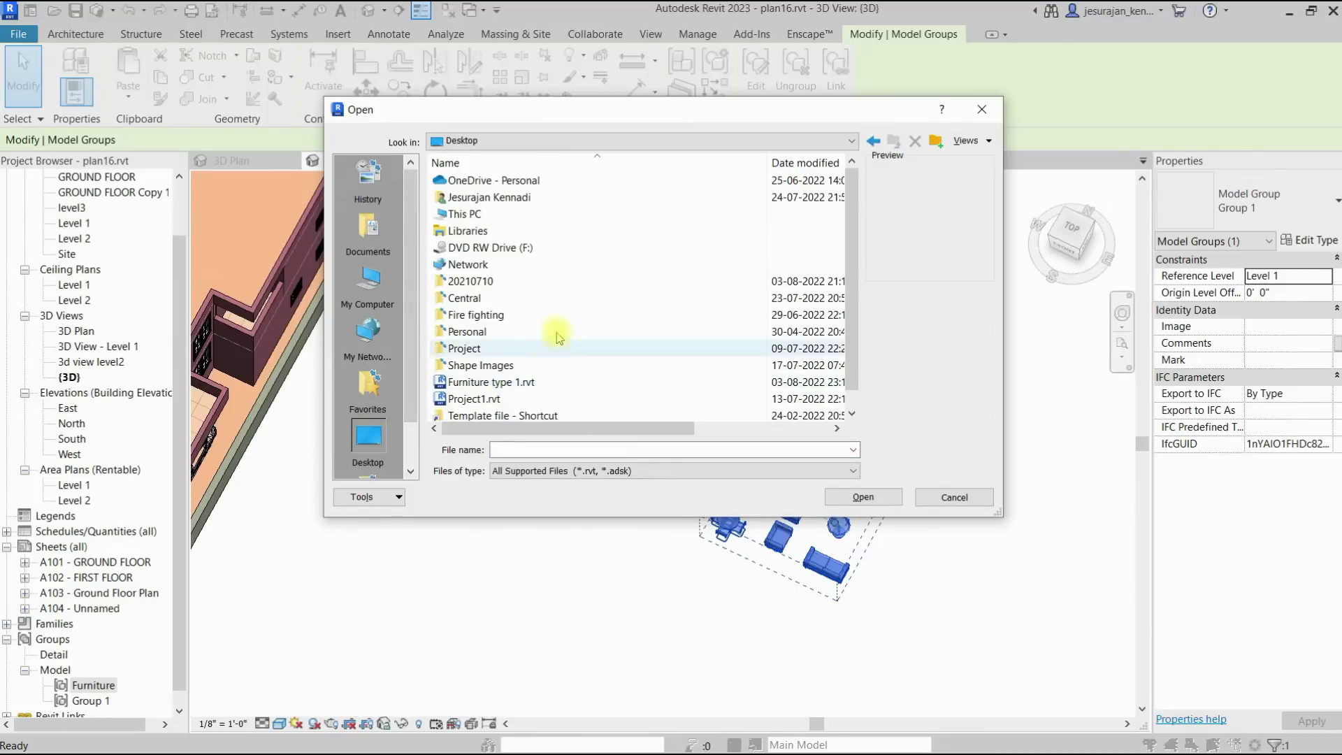
pyautogui.scroll(-1, 489, 307)
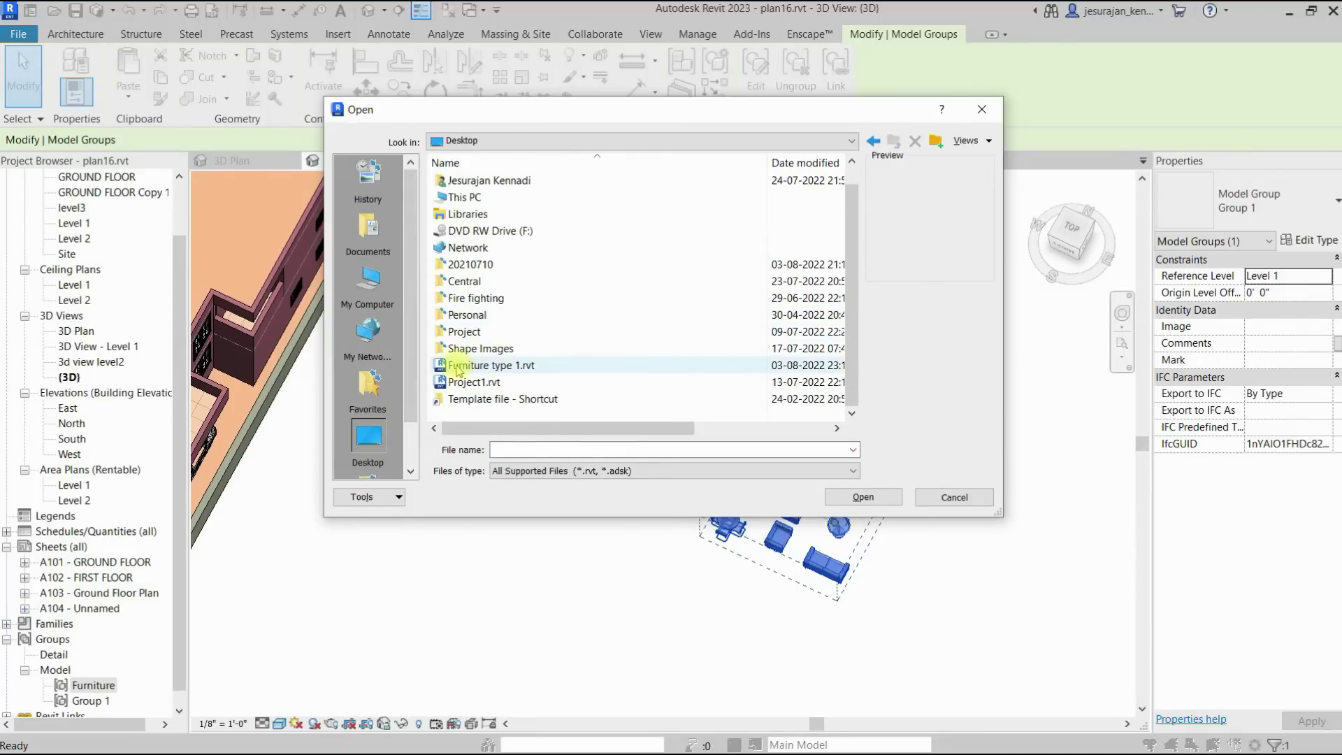
pyautogui.click(564, 369)
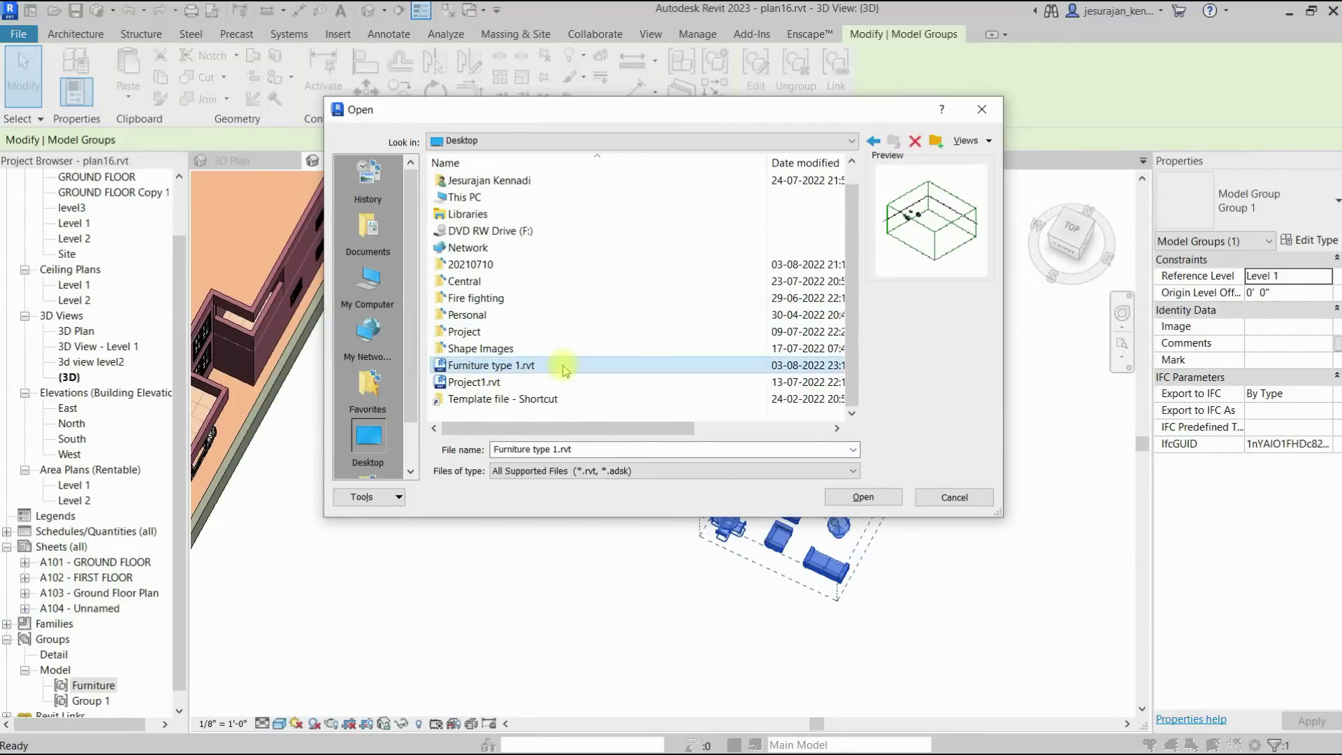
pyautogui.moveTo(706, 111); pyautogui.dragTo(551, 19)
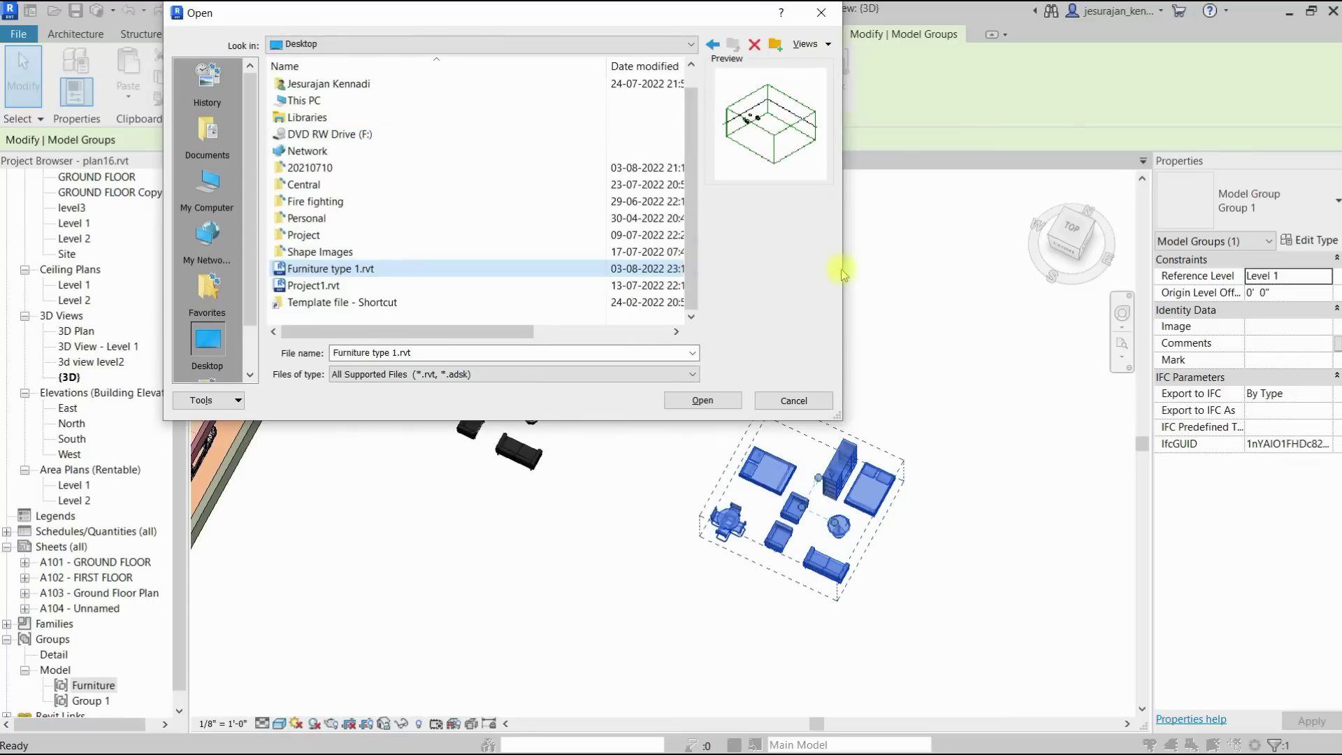
pyautogui.moveTo(842, 271); pyautogui.dragTo(624, 268)
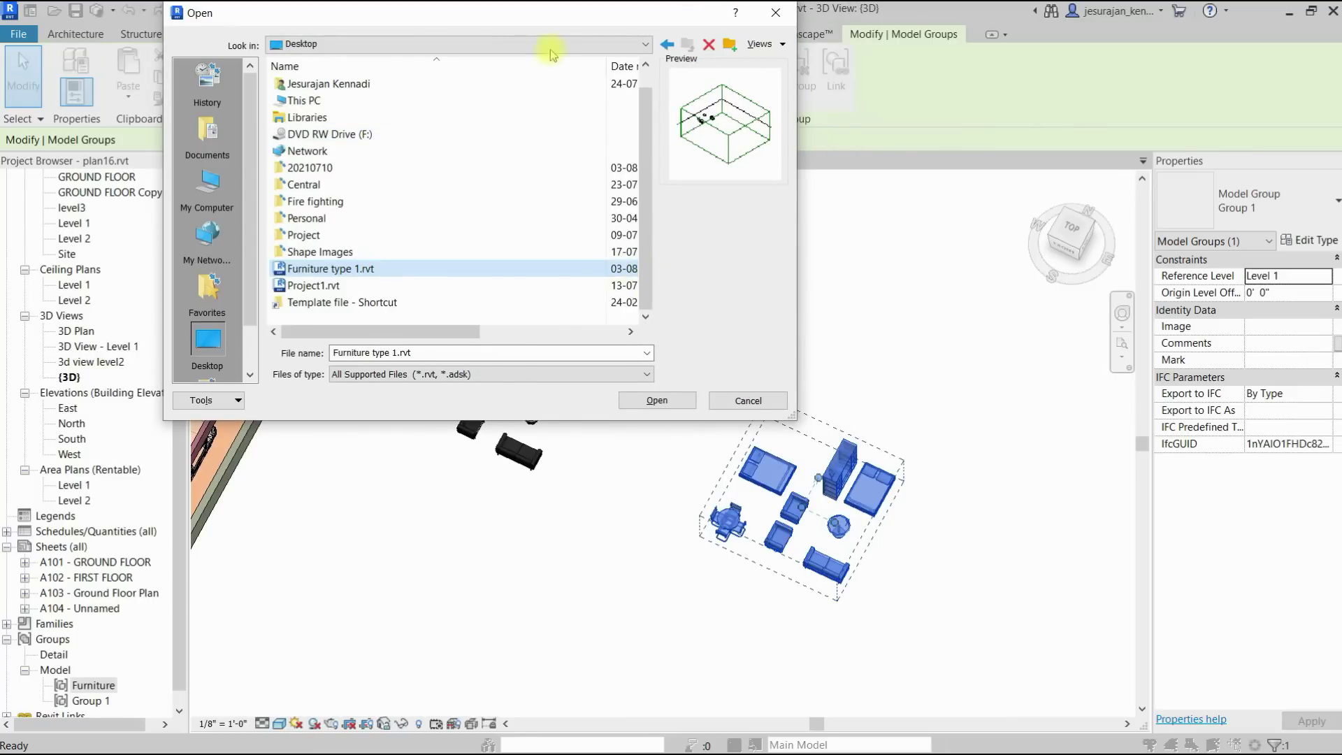
pyautogui.moveTo(505, 12); pyautogui.dragTo(384, 515)
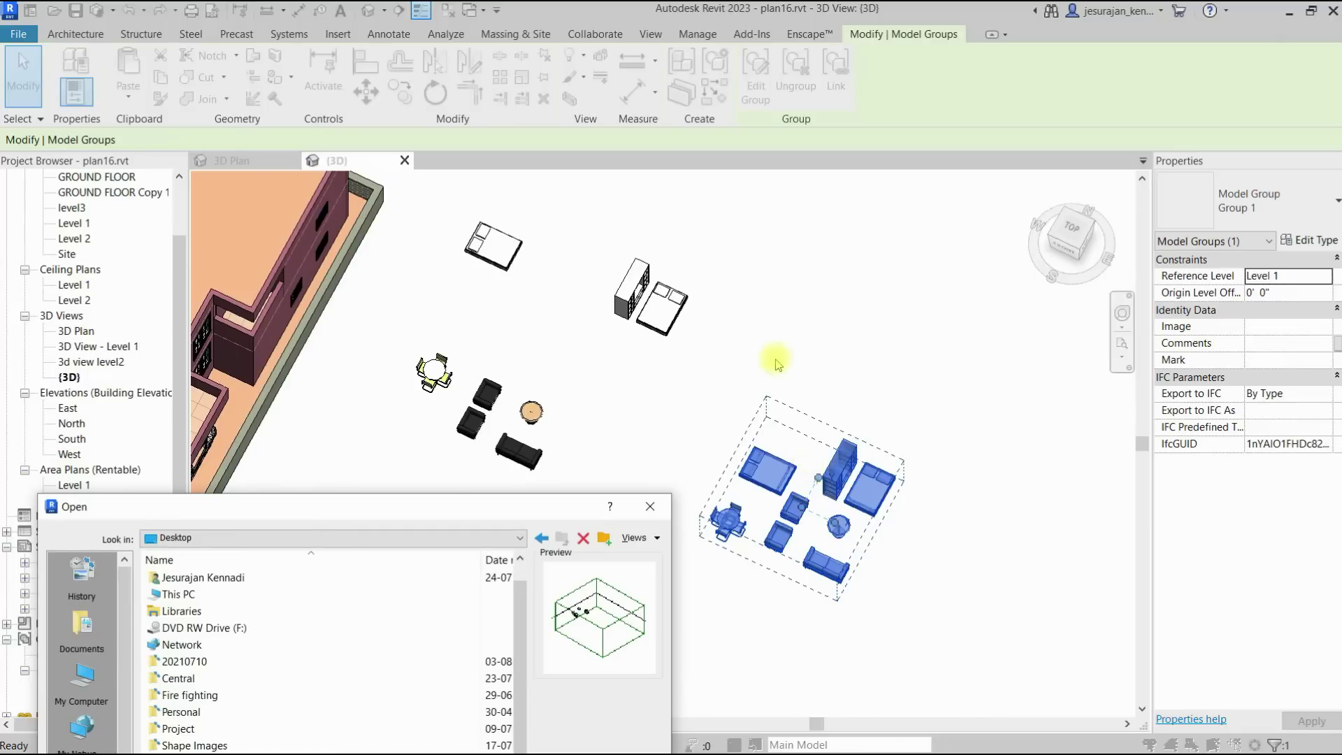
pyautogui.moveTo(542, 508); pyautogui.dragTo(566, 313)
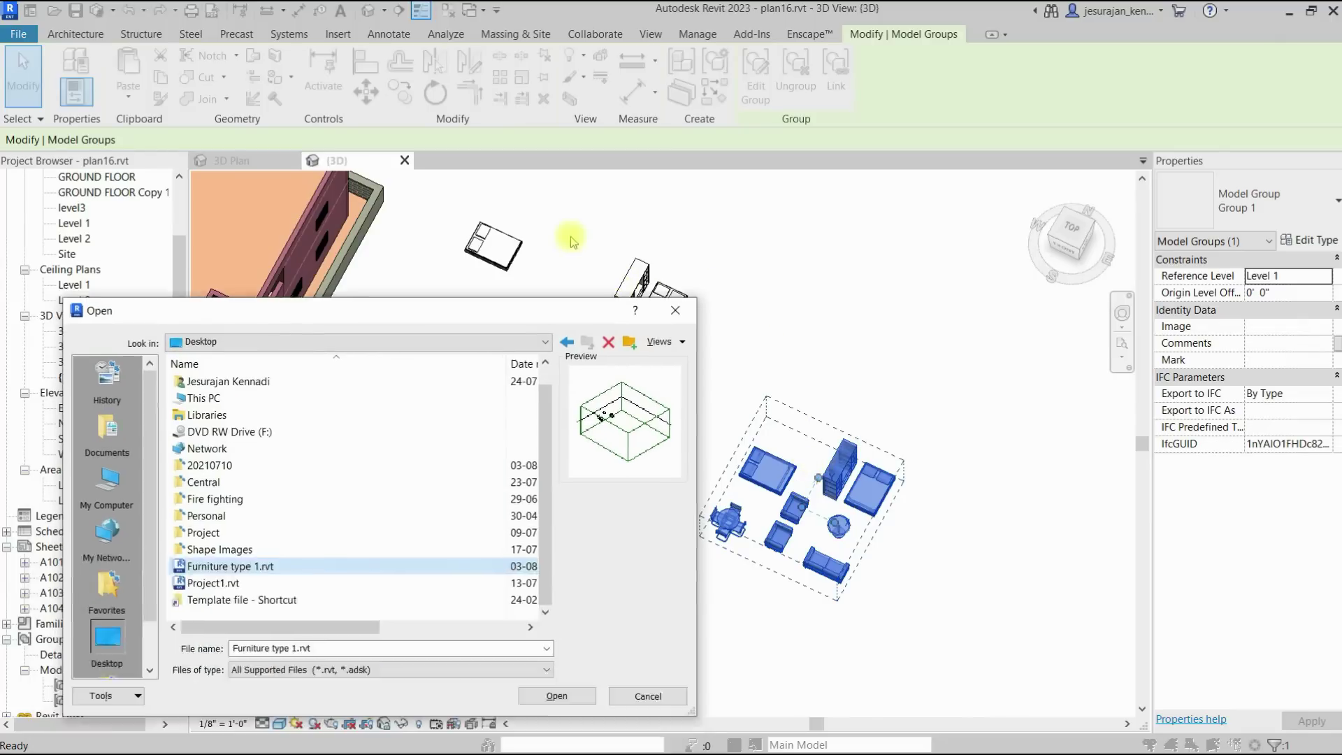
pyautogui.moveTo(571, 241); pyautogui.dragTo(568, 162)
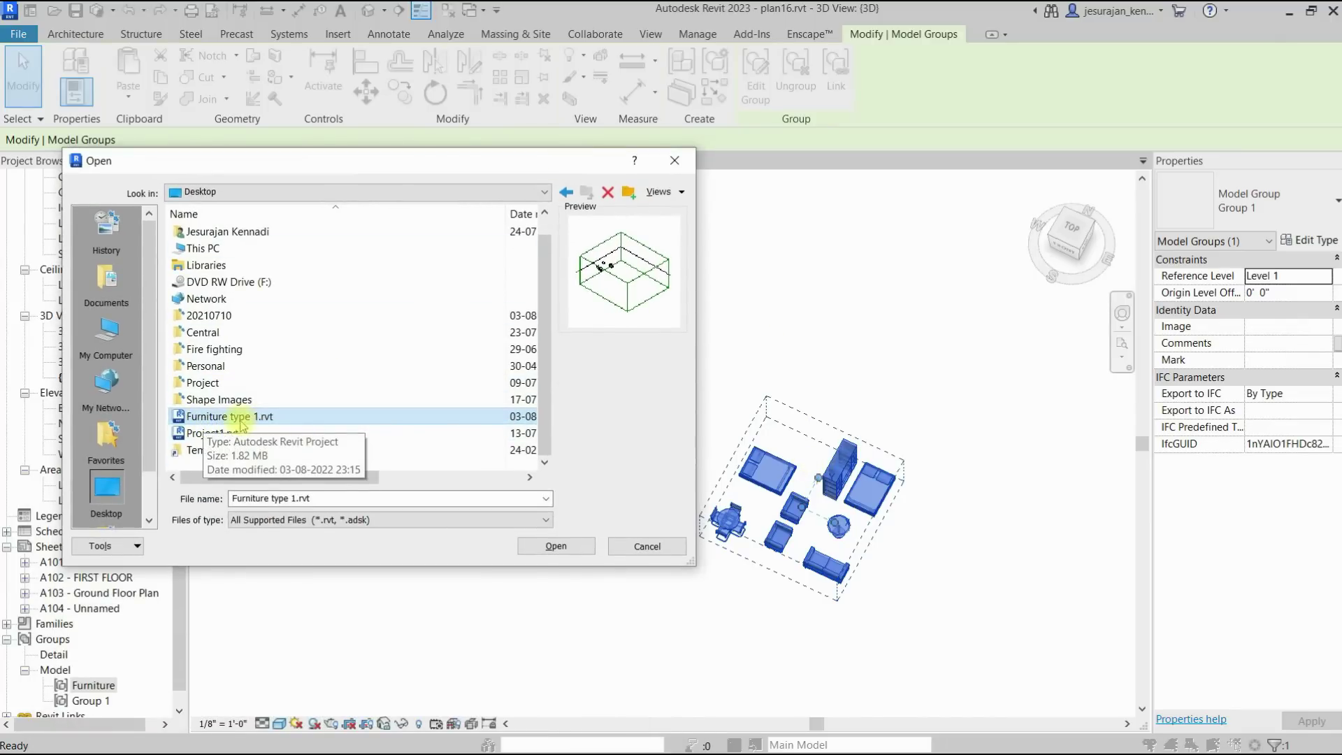
pyautogui.click(555, 545)
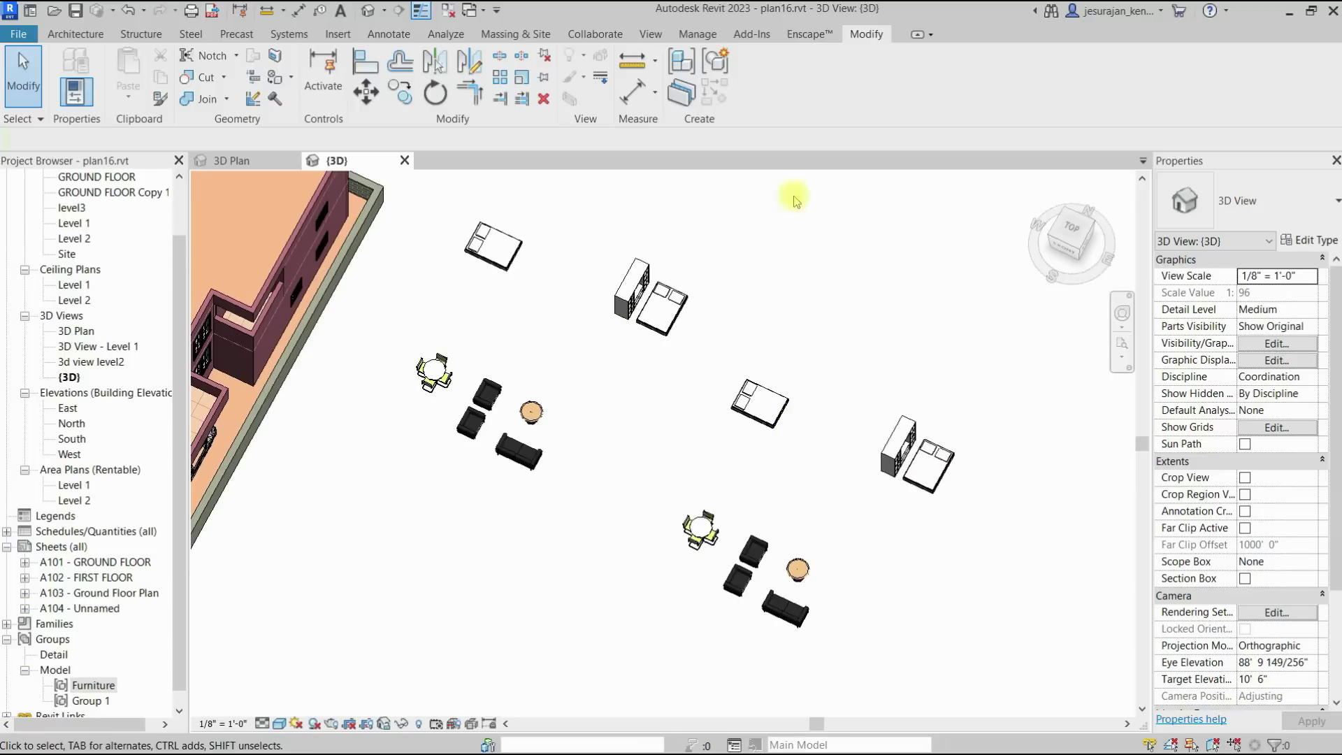
# - Inspect the replacement furniture set as a linked Revit model
pyautogui.click(798, 392)
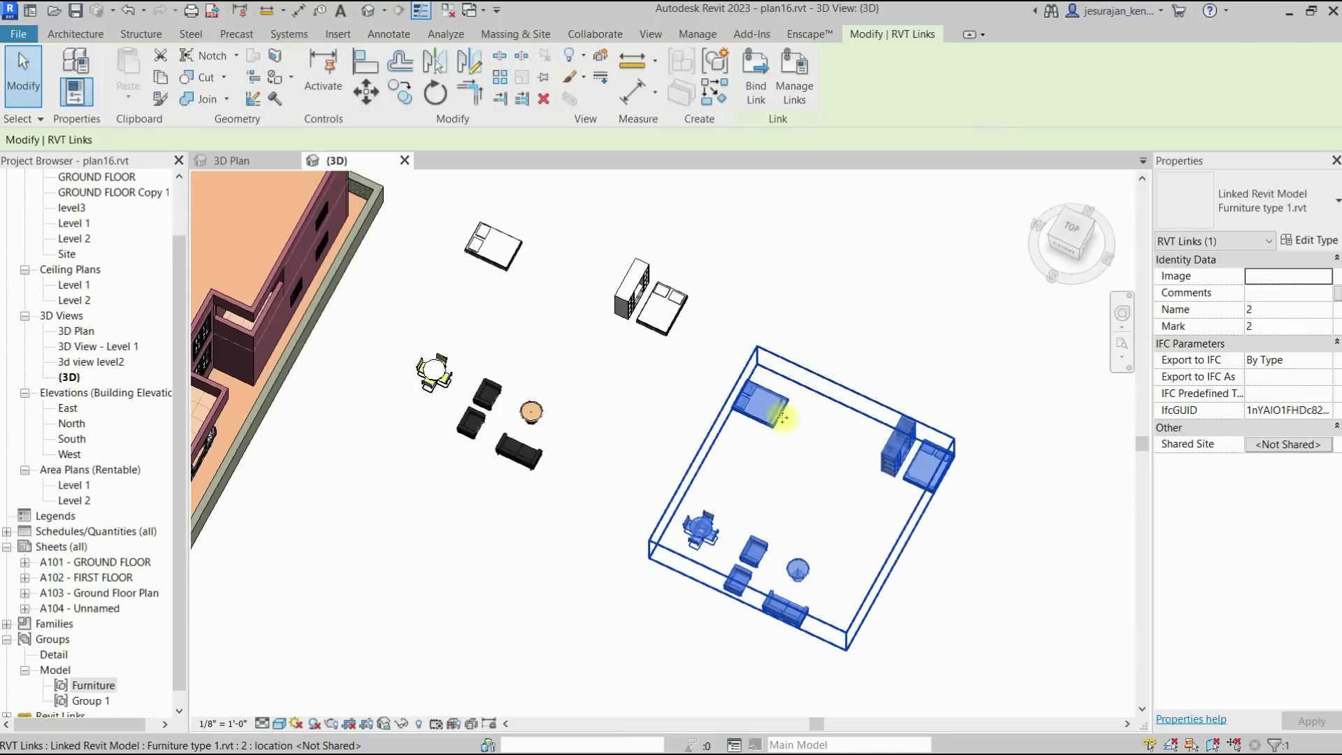
pyautogui.click(853, 326)
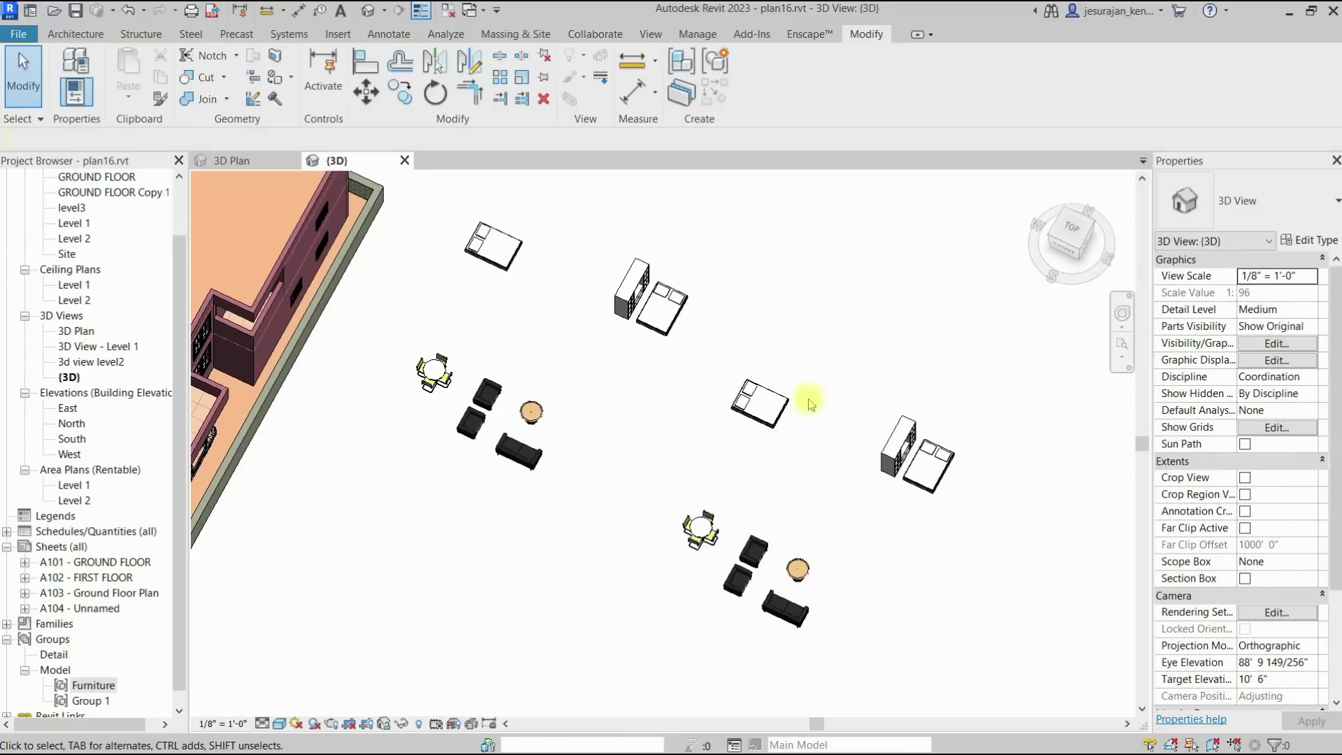
pyautogui.click(783, 412)
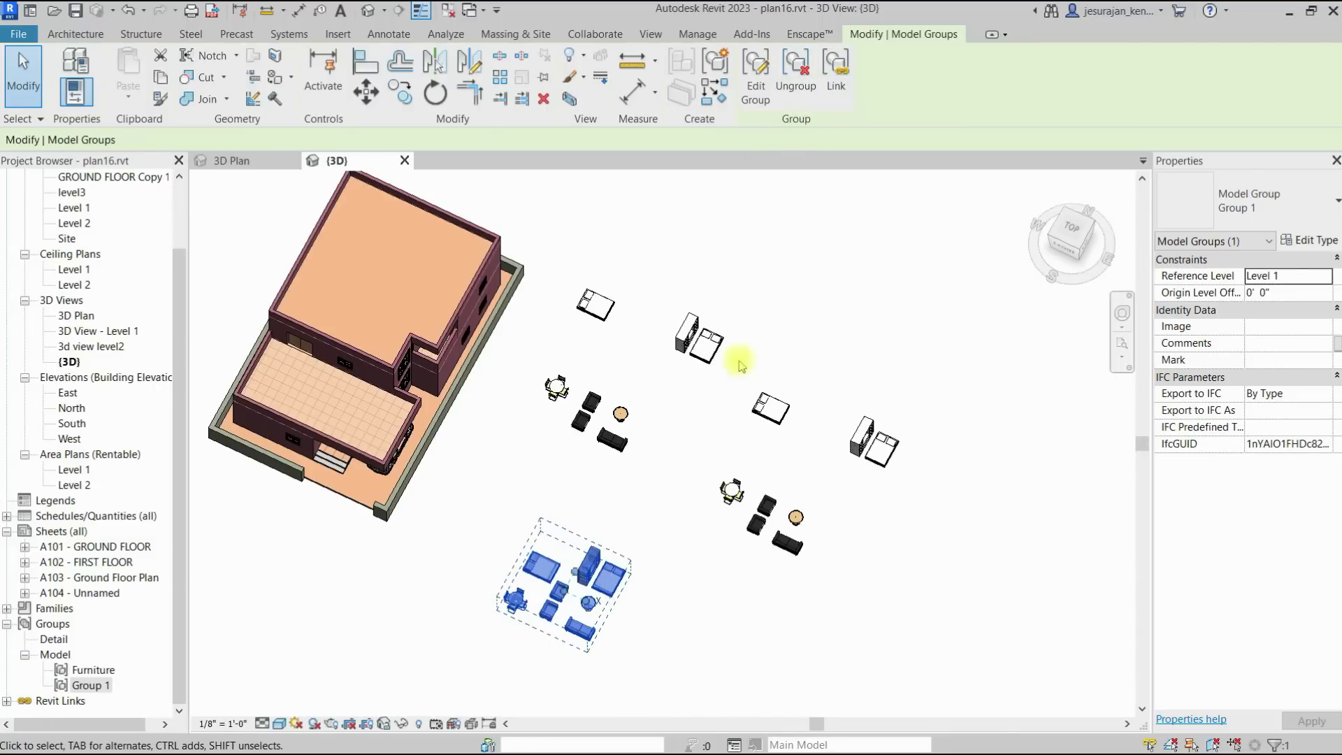
# - Start converting the Group 1 instance in front of the house to a link, keeping the furniture visible beside the conversion options
pyautogui.click(831, 82)
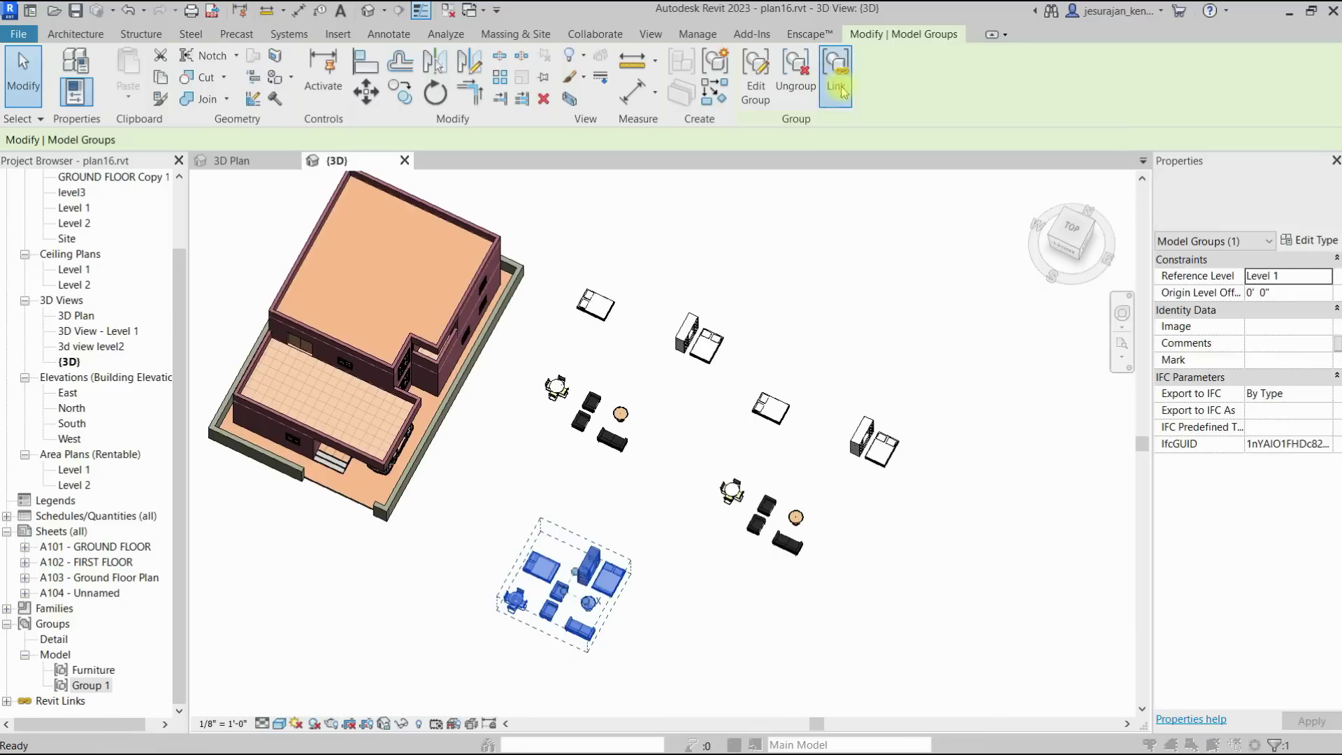
pyautogui.moveTo(736, 229); pyautogui.dragTo(890, 185)
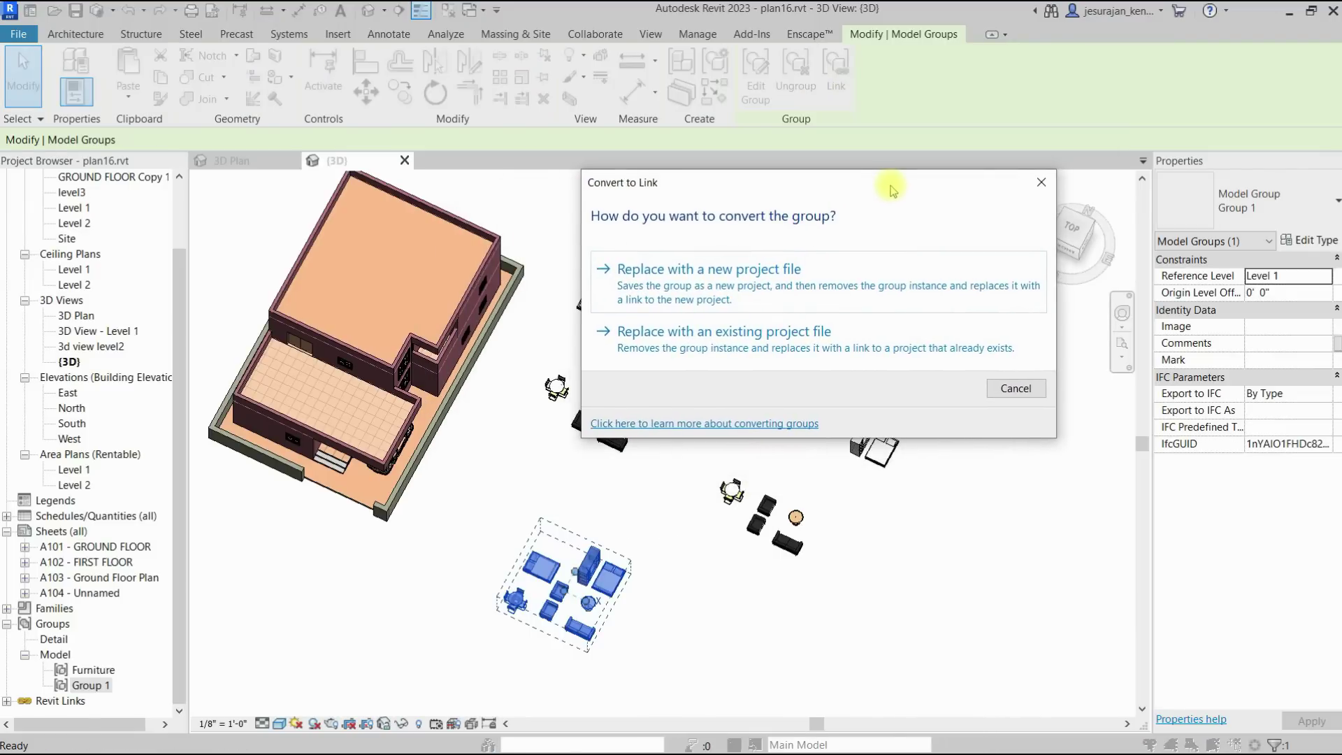